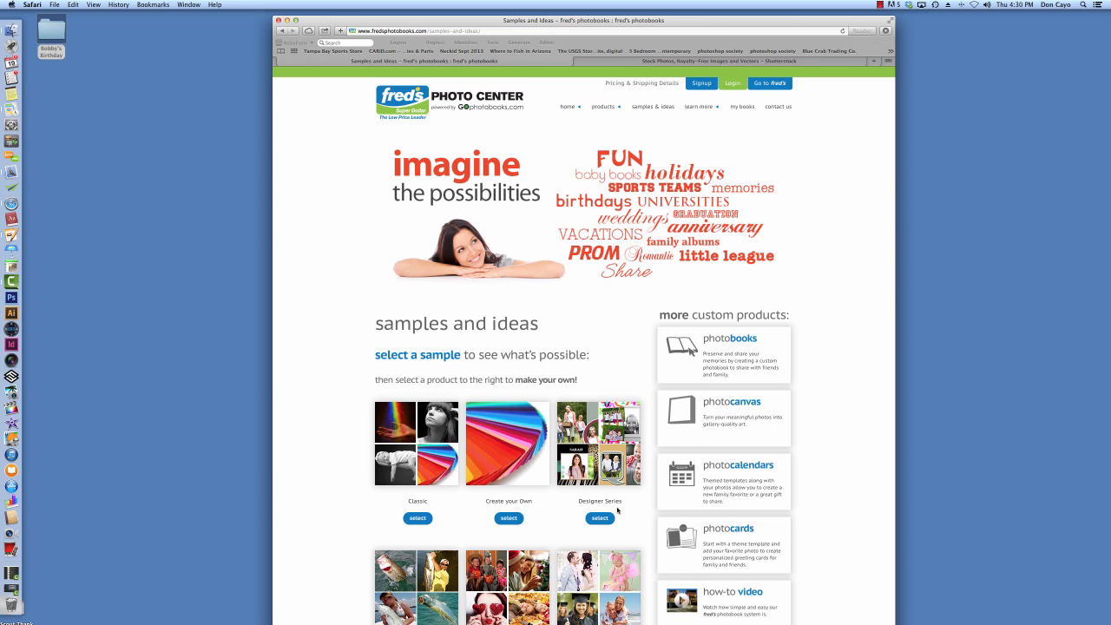
Step: Open a Vacations & Destinations sample photobook, page through its beach-themed spreads and return to the samples page
{"action": "scroll", "coordinate": [617, 512], "scroll_direction": "down", "scroll_amount": 8}
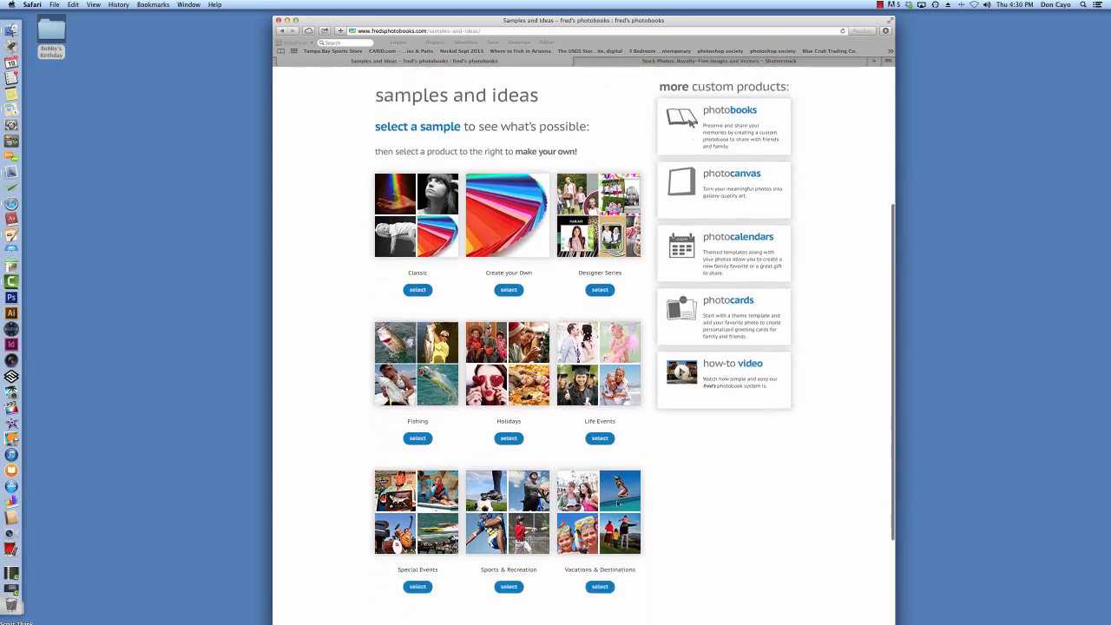
{"action": "left_click", "coordinate": [600, 551]}
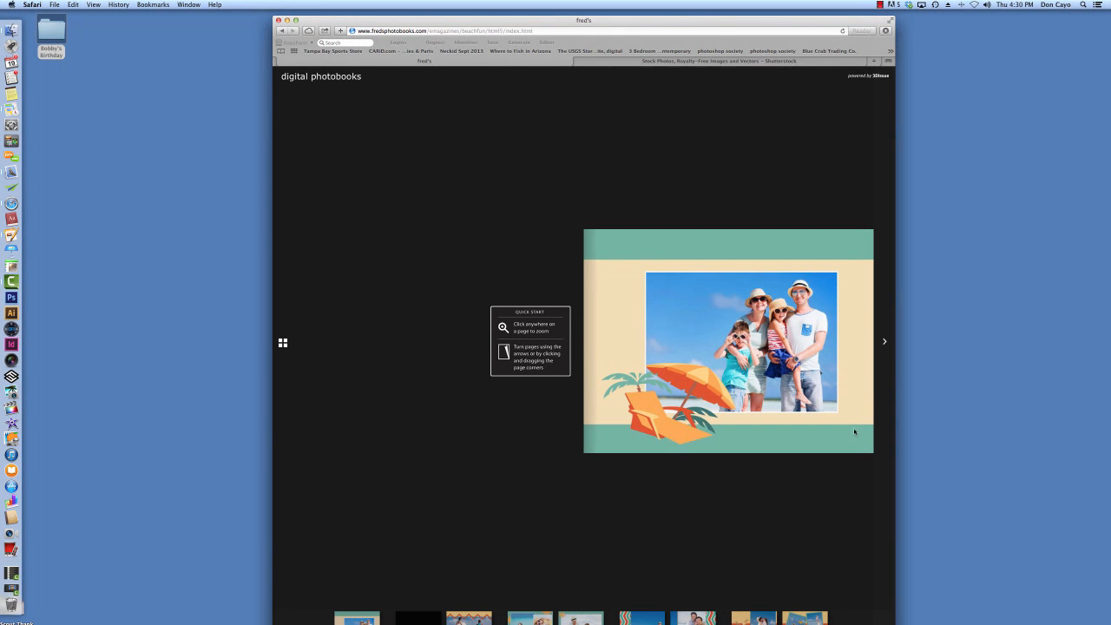
{"action": "left_click", "coordinate": [885, 342]}
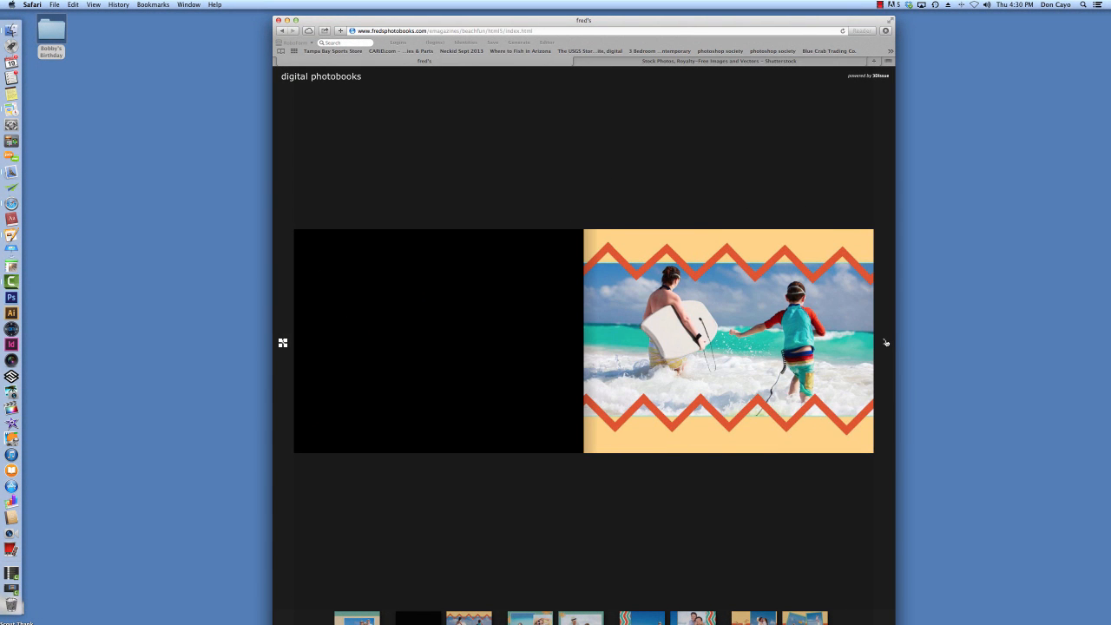
{"action": "left_click", "coordinate": [885, 342]}
{"action": "left_click", "coordinate": [886, 342]}
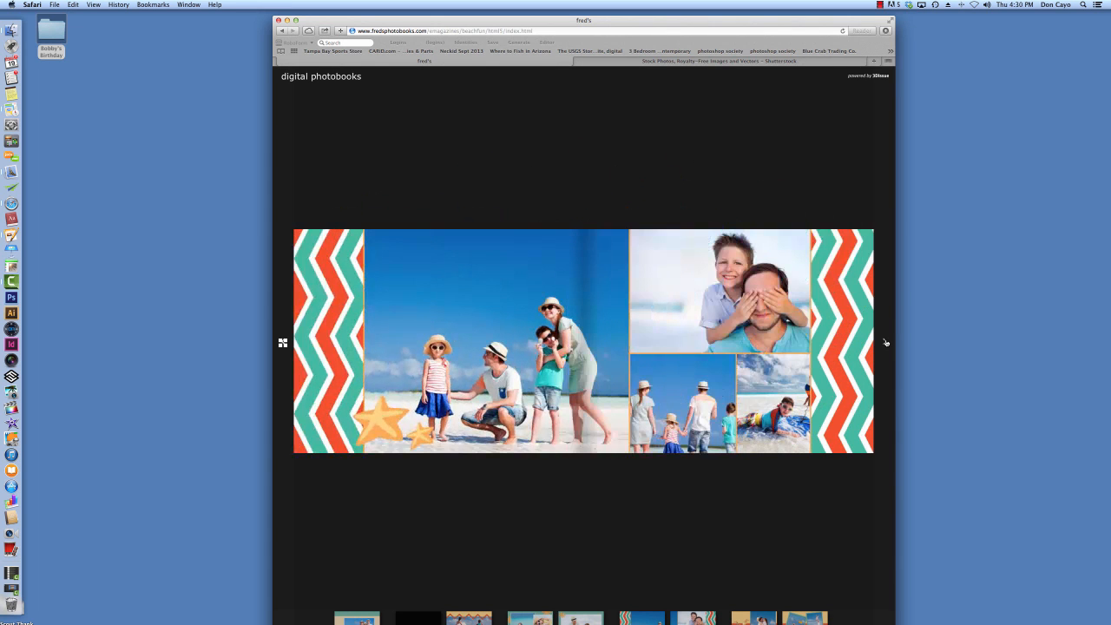
{"action": "left_click", "coordinate": [886, 342]}
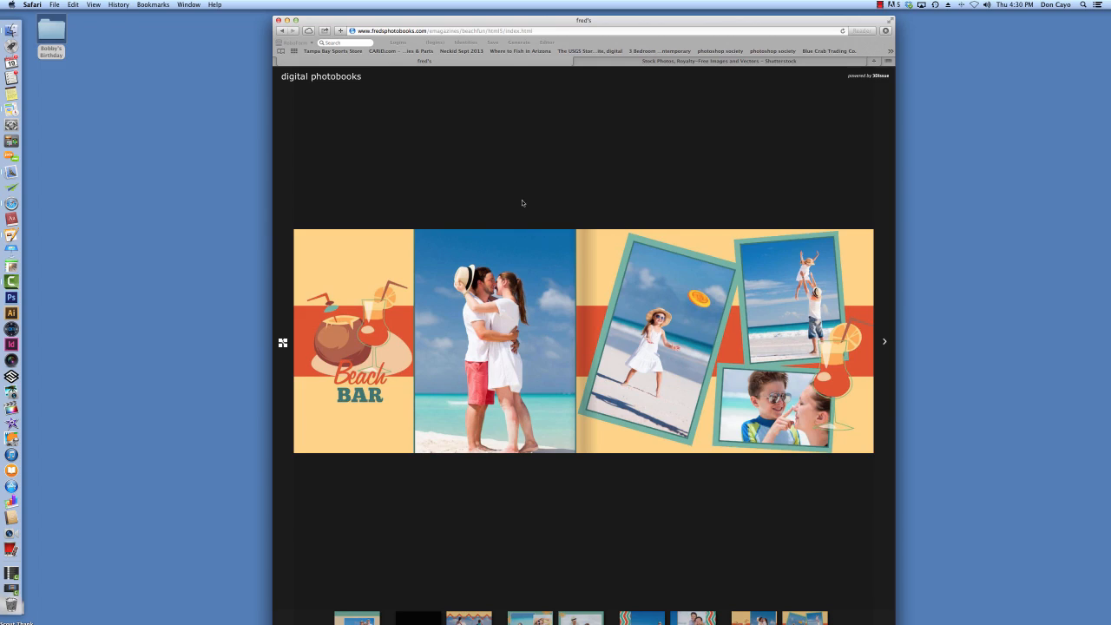
{"action": "left_click", "coordinate": [281, 31]}
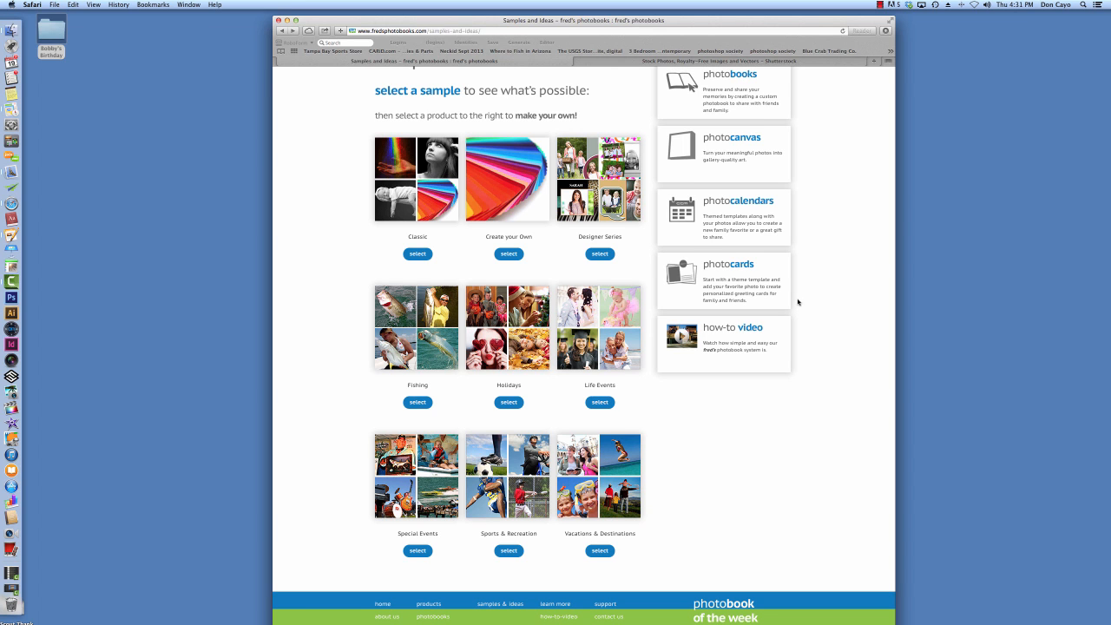
Step: Choose a custom build photobook from the life events birthdays category, using the Birthday Bash! design
{"action": "left_click", "coordinate": [730, 76]}
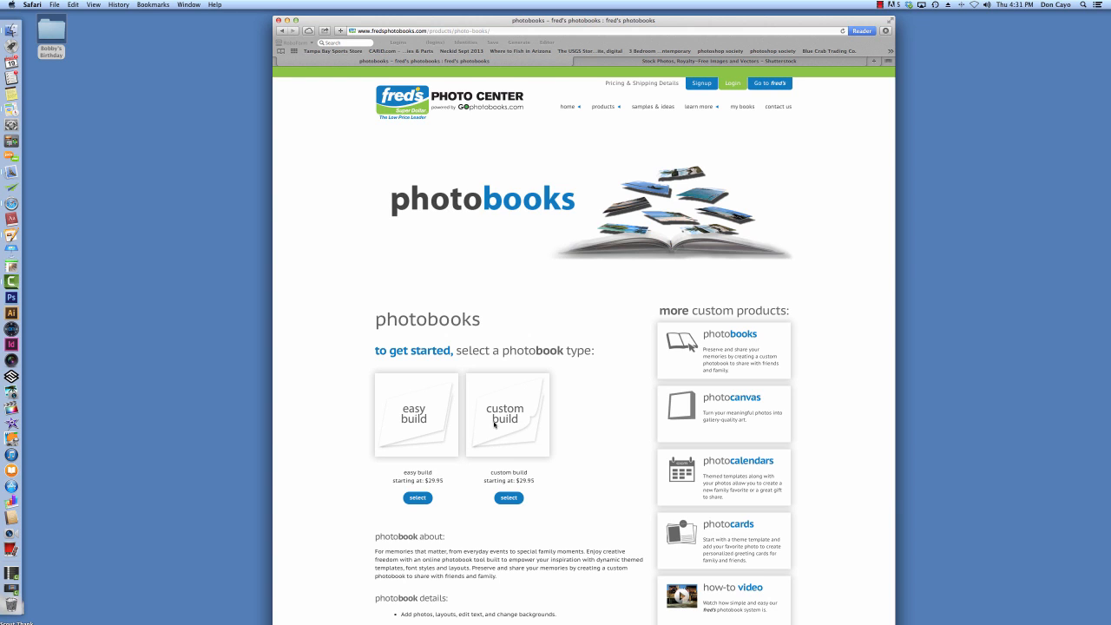
{"action": "left_click", "coordinate": [509, 499]}
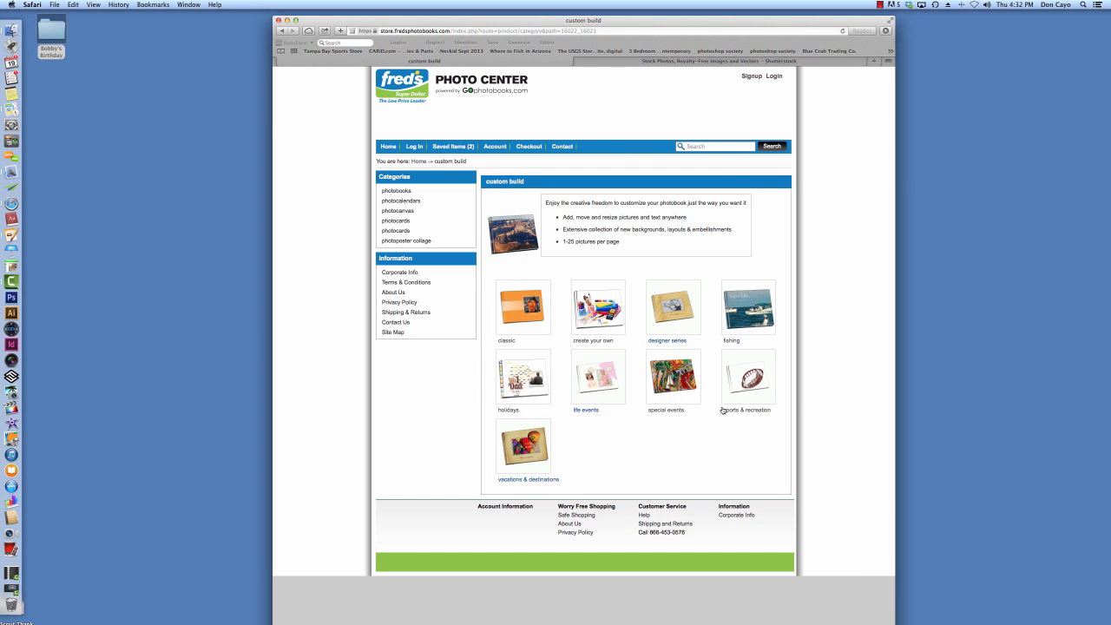
{"action": "left_click", "coordinate": [596, 393]}
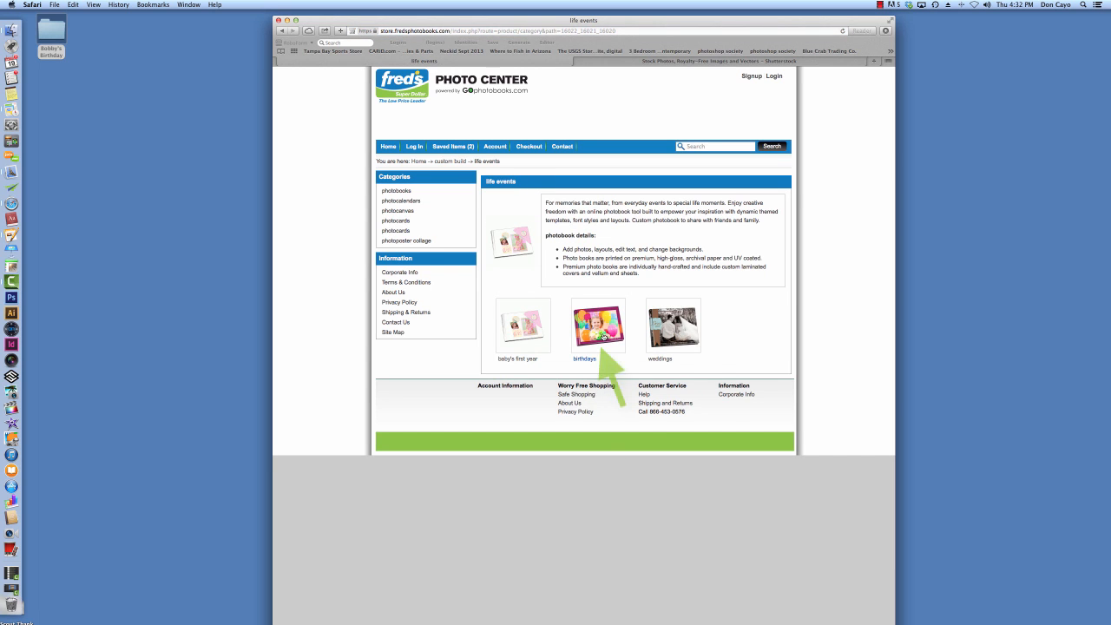
{"action": "left_click", "coordinate": [604, 337]}
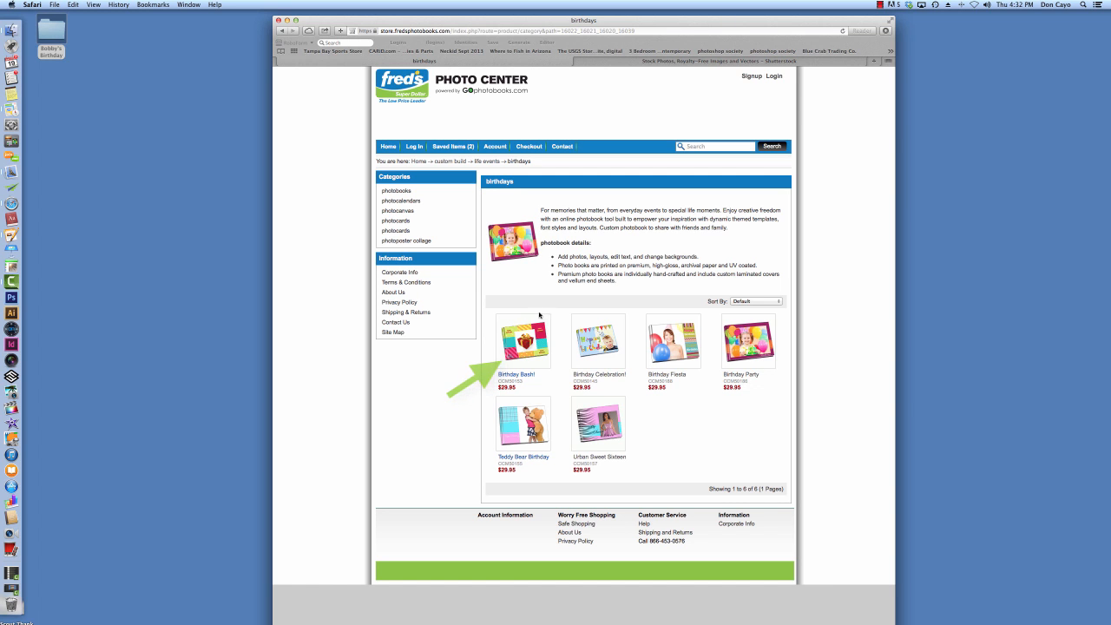
{"action": "left_click", "coordinate": [517, 343]}
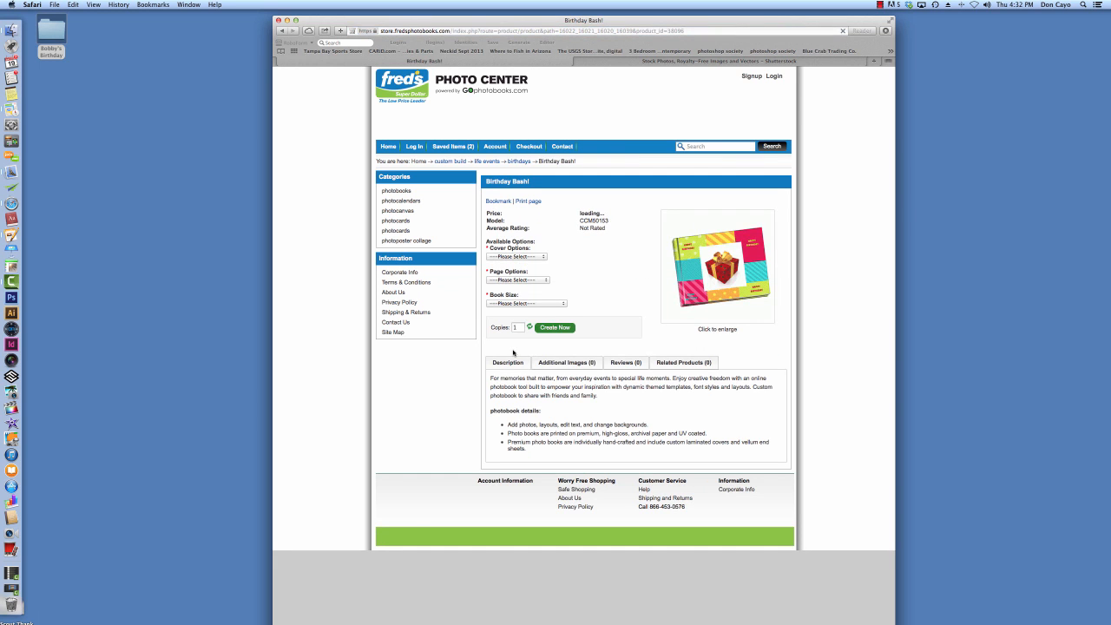
Step: Configure the book with a Gloss cover, Gloss Finish pages and the 11 x 8.5 Standard size, and start creating it
{"action": "left_click", "coordinate": [544, 258]}
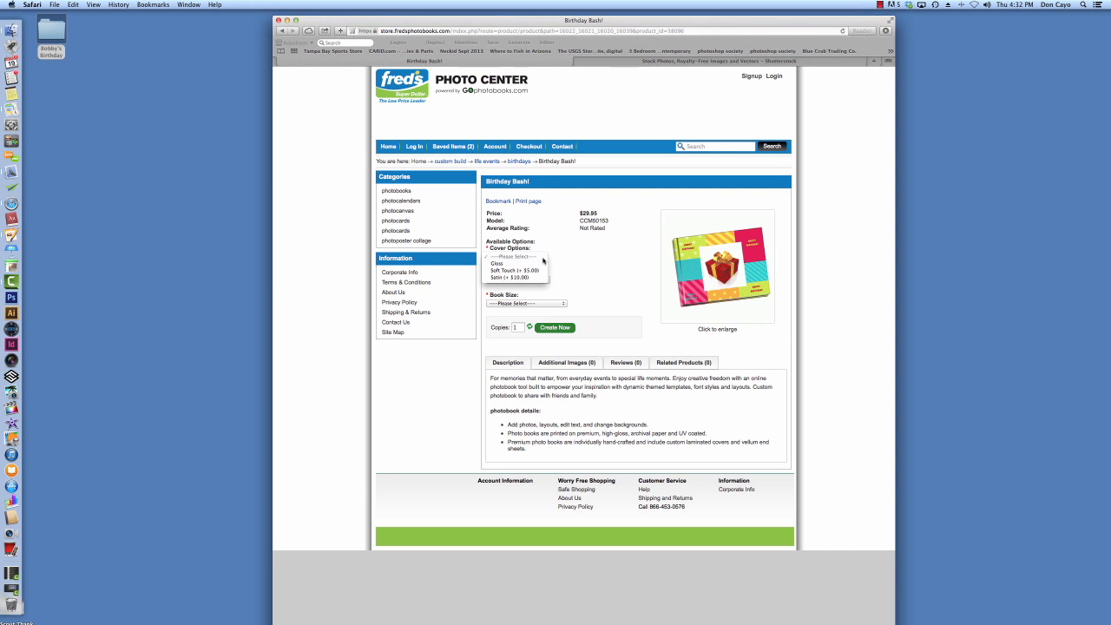
{"action": "left_click", "coordinate": [508, 265]}
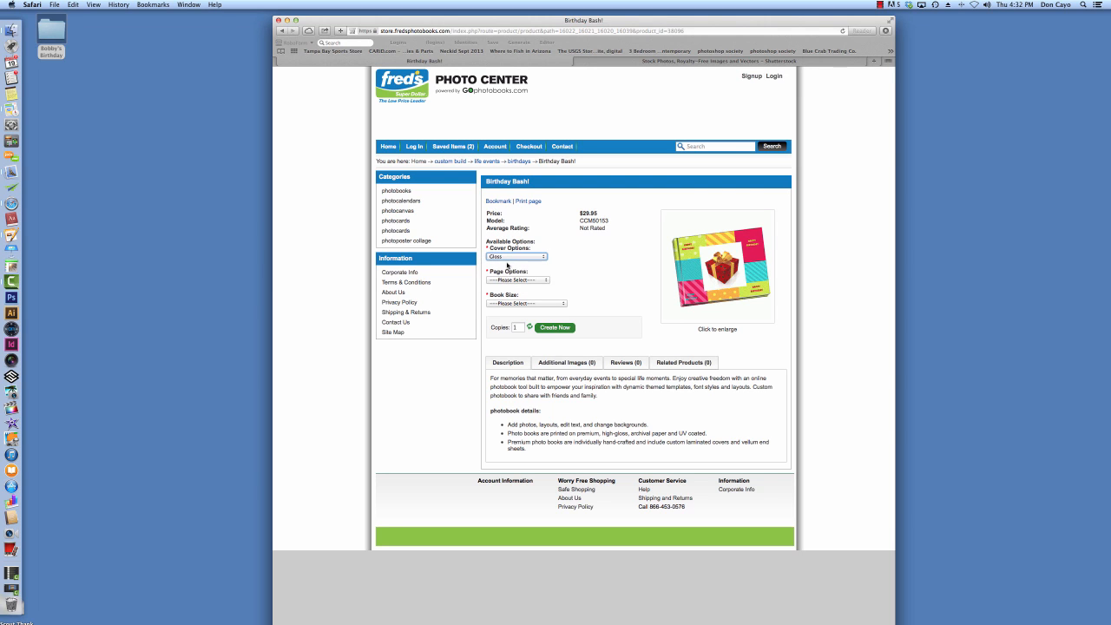
{"action": "left_click", "coordinate": [547, 280]}
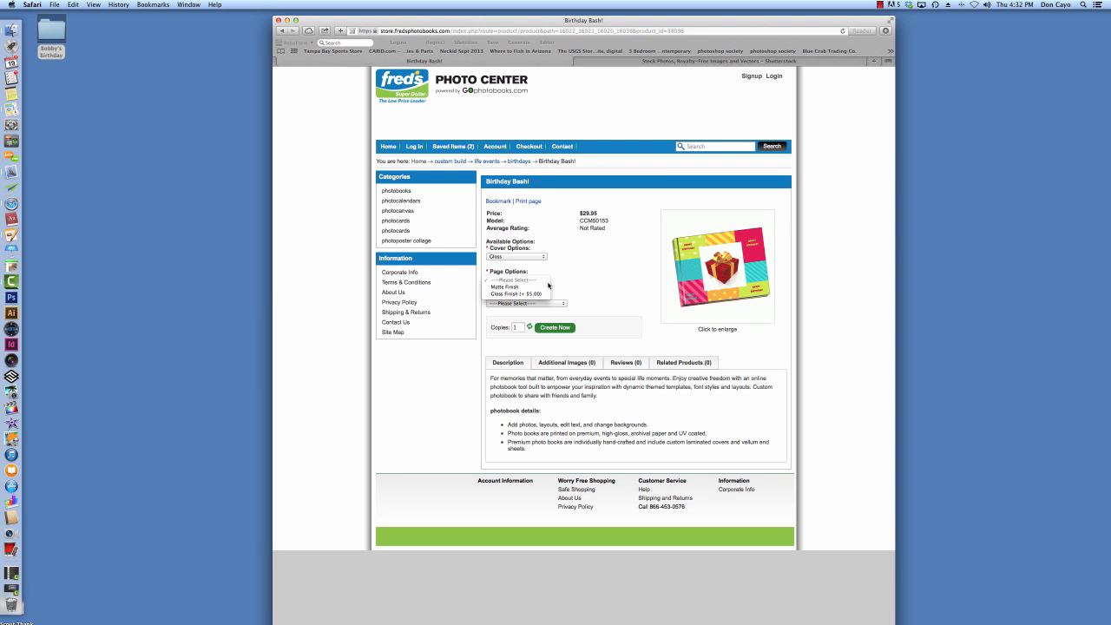
{"action": "left_click", "coordinate": [519, 294]}
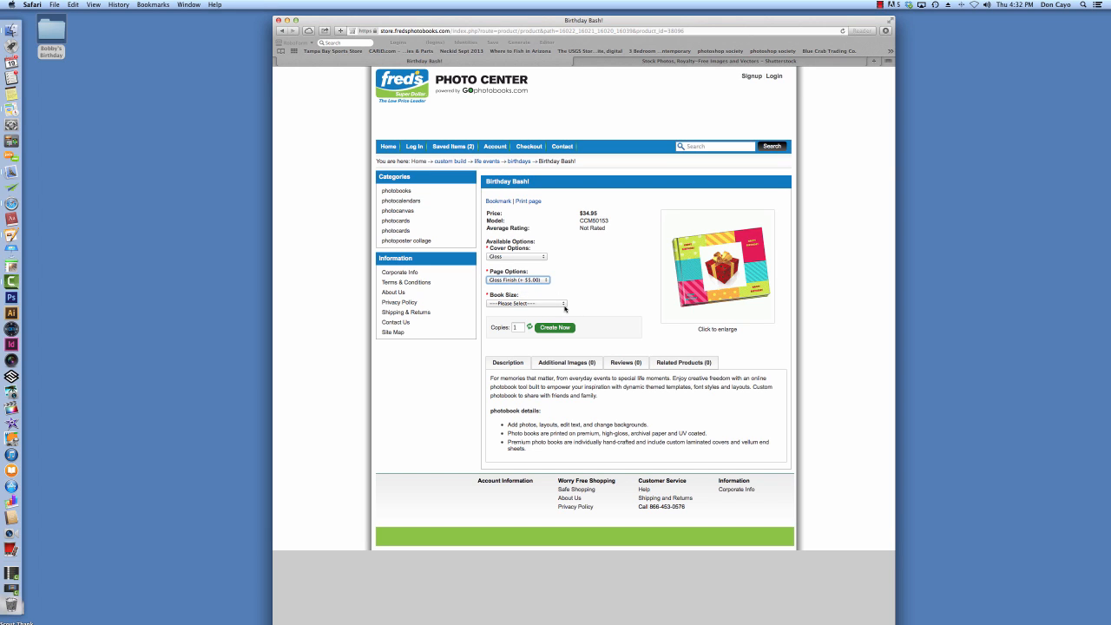
{"action": "left_click", "coordinate": [564, 305]}
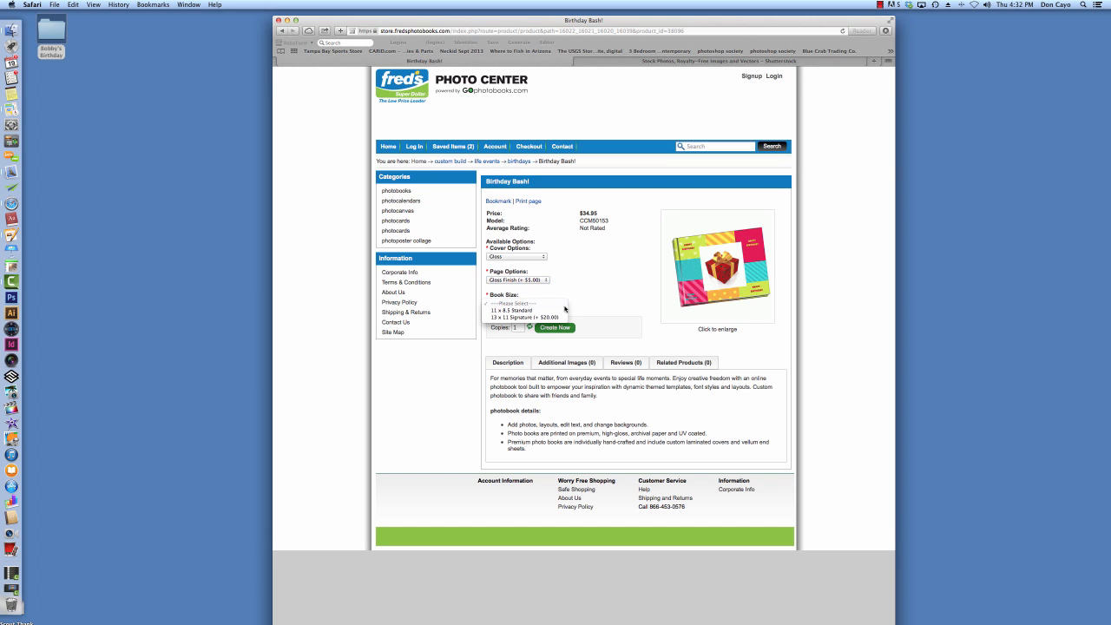
{"action": "left_click", "coordinate": [530, 310]}
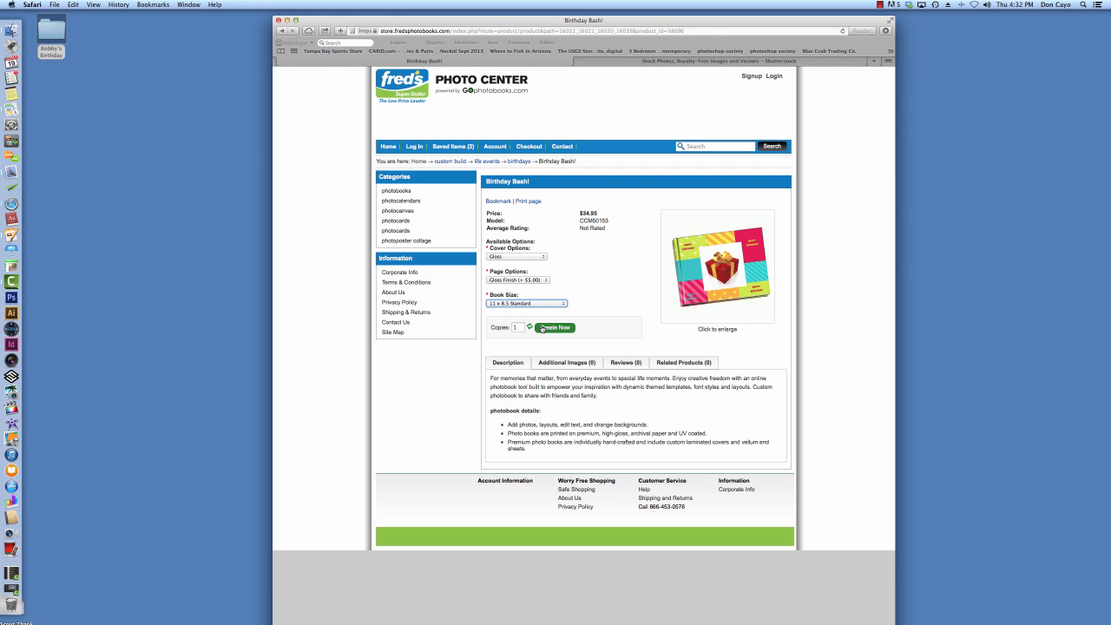
{"action": "left_click", "coordinate": [541, 328]}
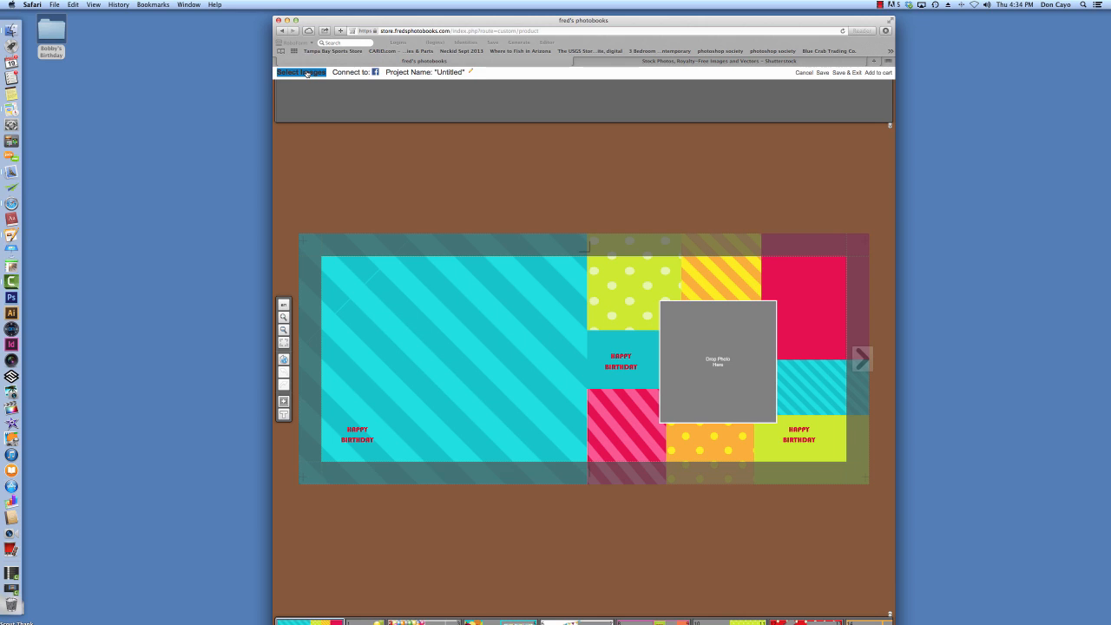
Step: Import the images 1.jpg through 9.jpg from the birthday folder into the project
{"action": "left_click", "coordinate": [307, 73]}
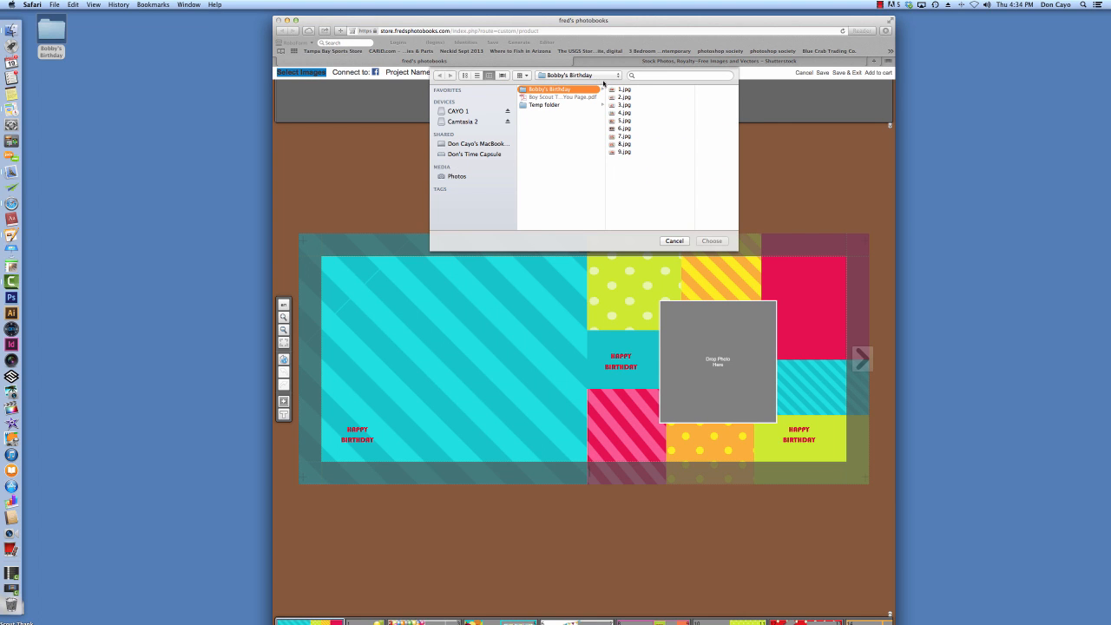
{"action": "left_click", "coordinate": [611, 90]}
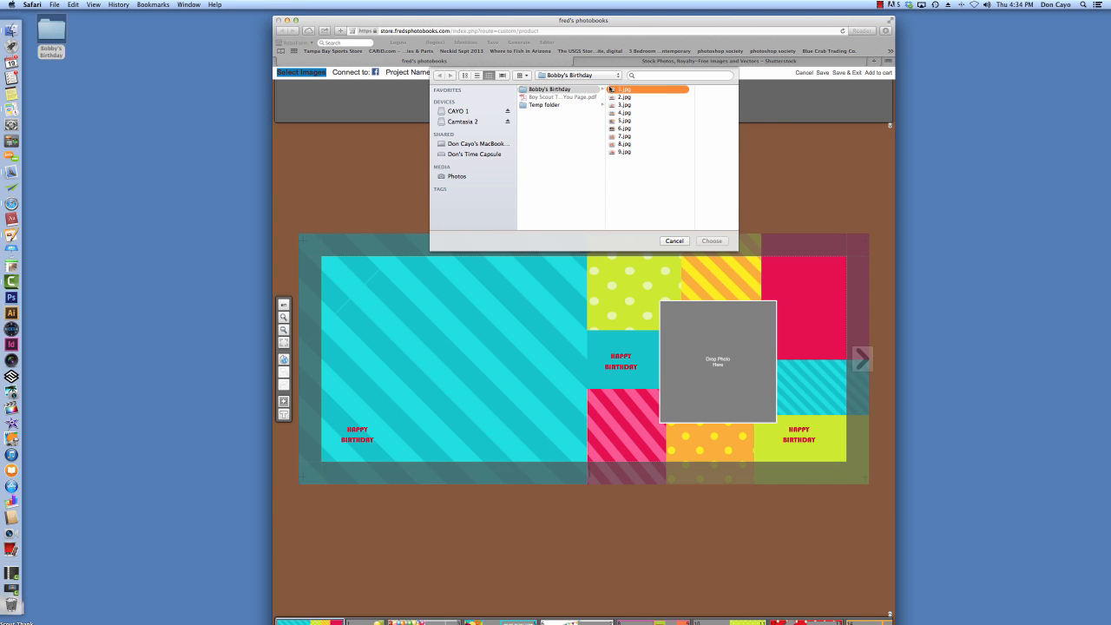
{"action": "left_click", "coordinate": [580, 152], "text": "shift"}
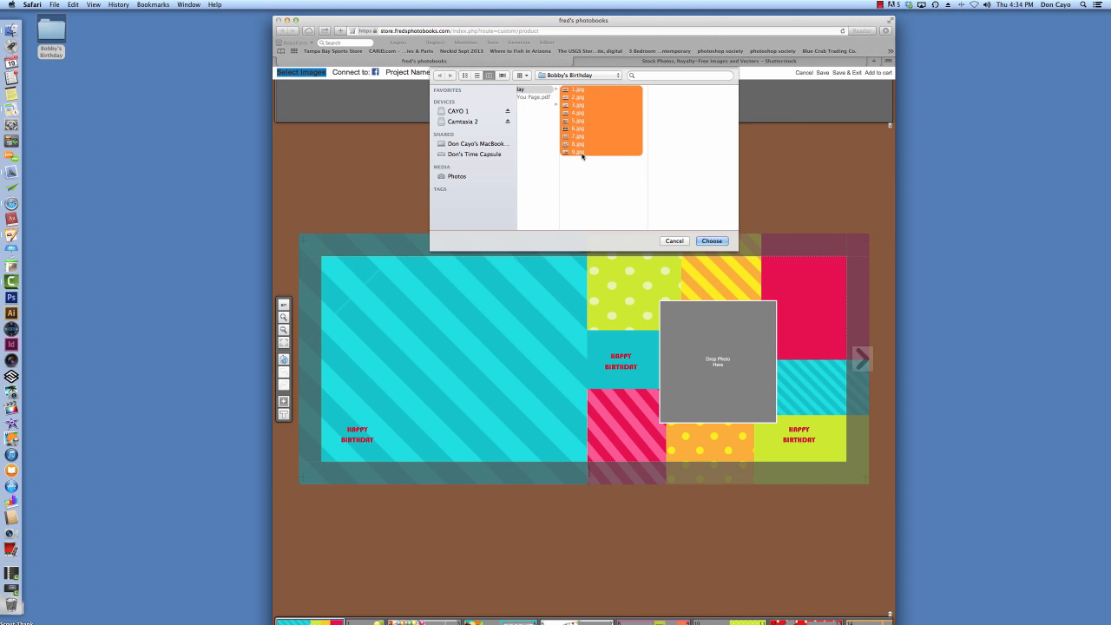
{"action": "key", "text": "Return"}
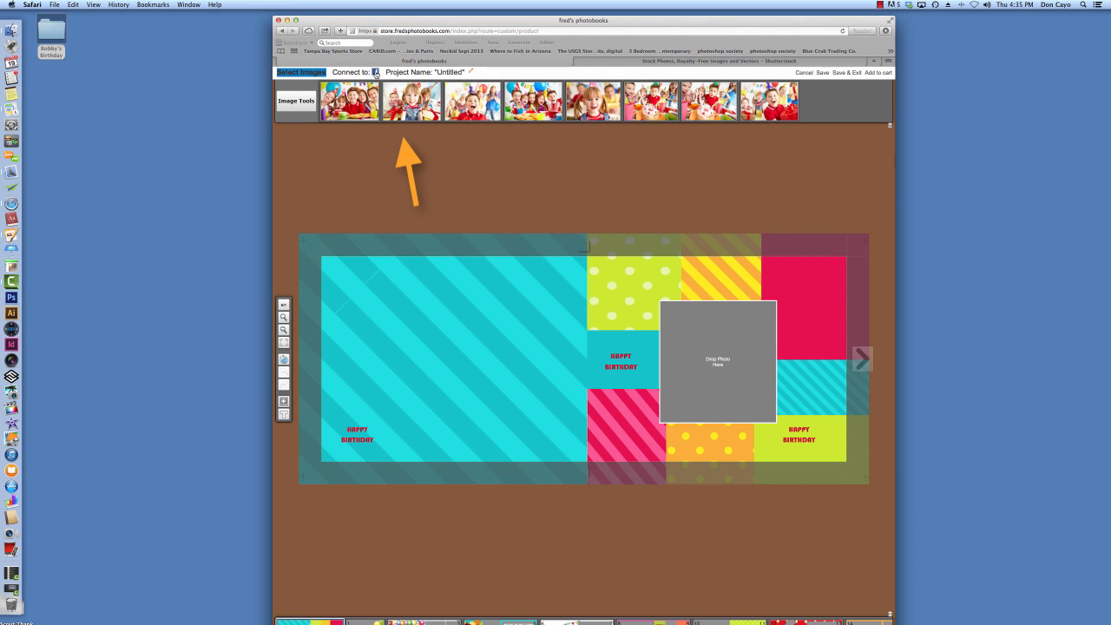
Step: Connect to Facebook, look through its image collections and return to the local images
{"action": "left_click", "coordinate": [375, 73]}
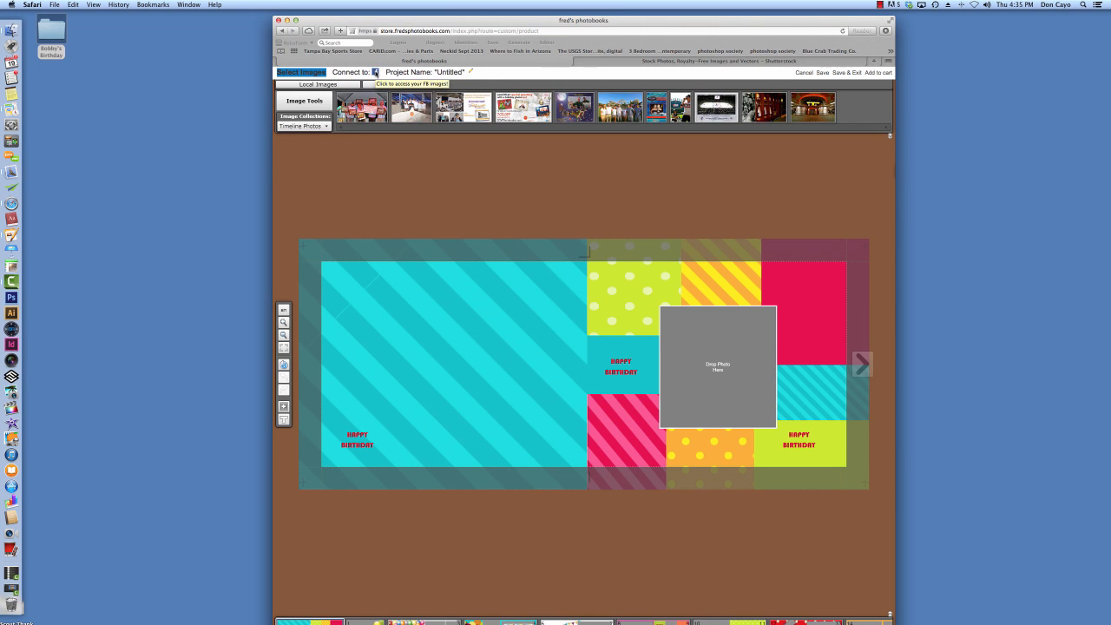
{"action": "left_click", "coordinate": [325, 127]}
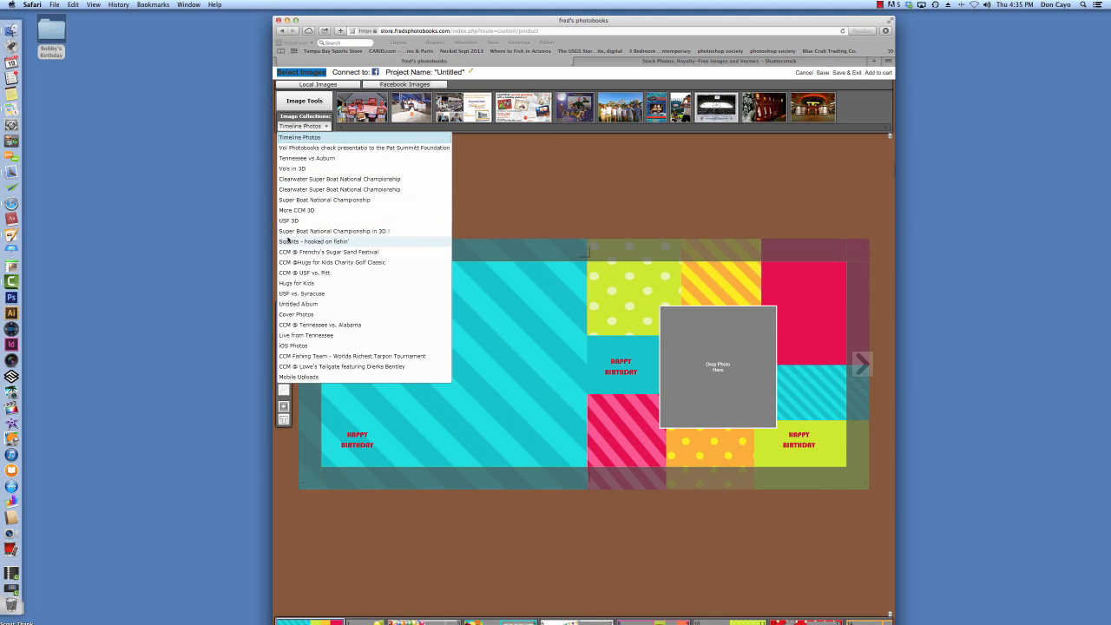
{"action": "left_click", "coordinate": [288, 292]}
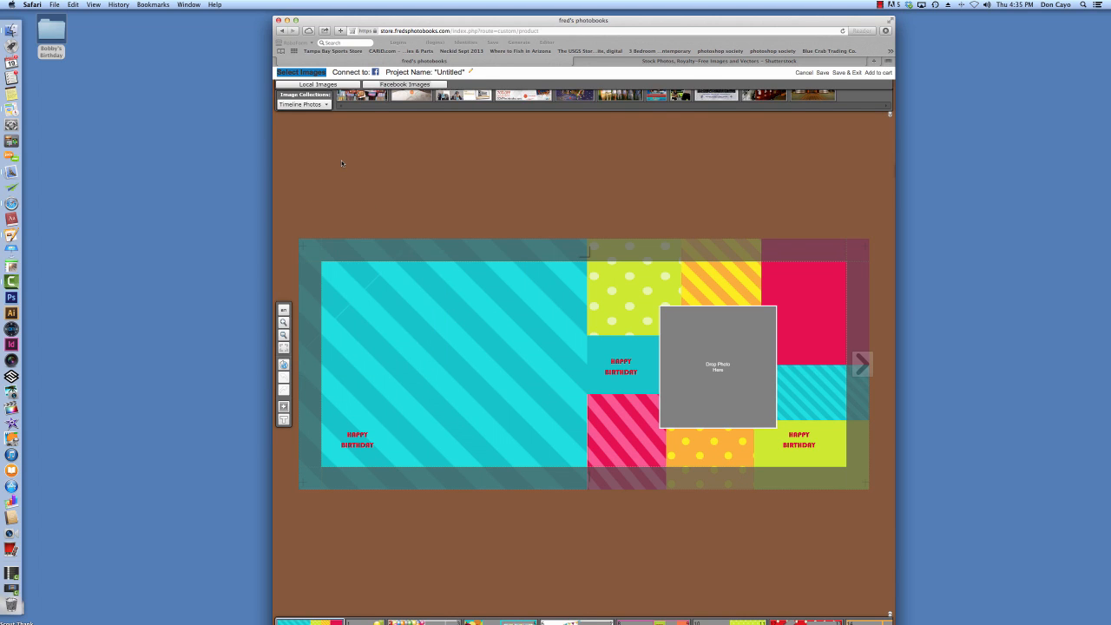
{"action": "left_click", "coordinate": [319, 85]}
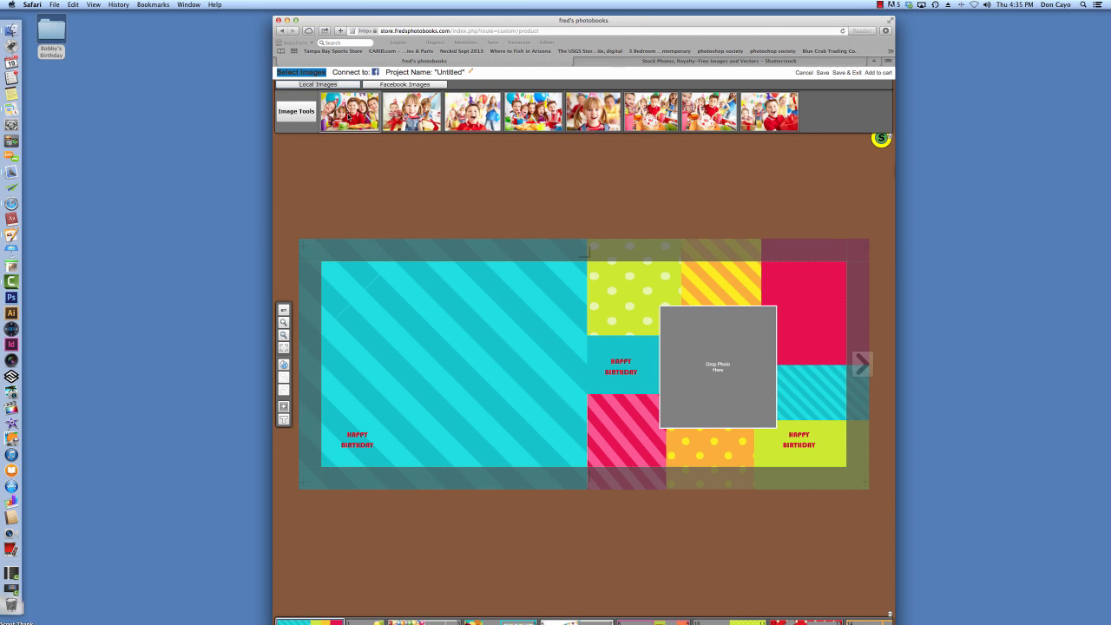
Step: Place the first party photo in the front cover's photo frame and auto-fill the book with all the images
{"action": "left_click_drag", "start_coordinate": [348, 115], "coordinate": [702, 356]}
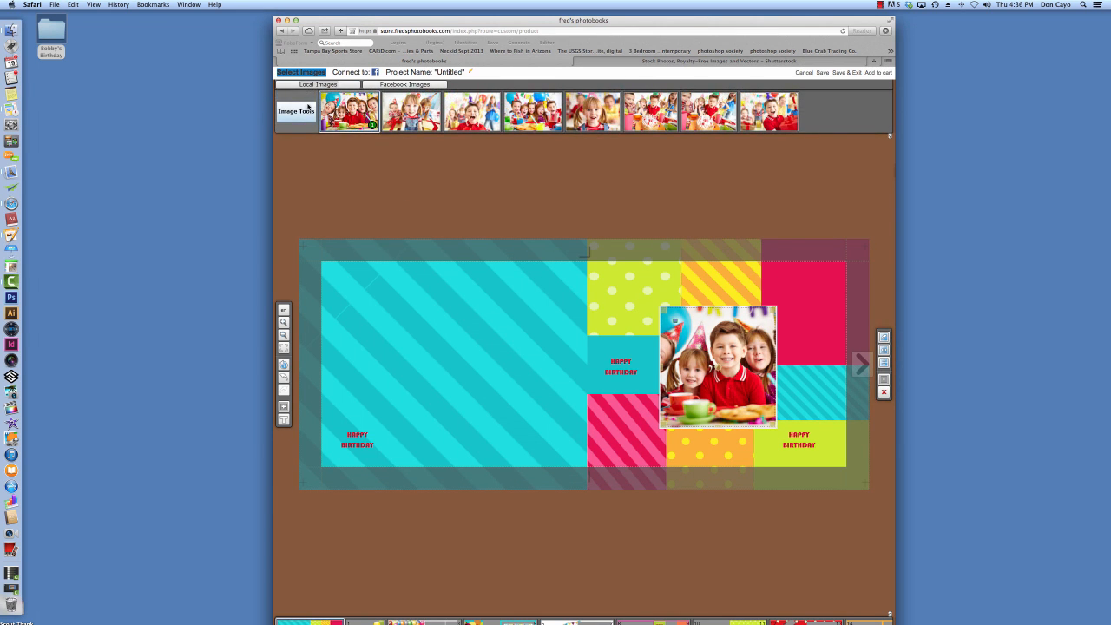
{"action": "mouse_move", "coordinate": [303, 109]}
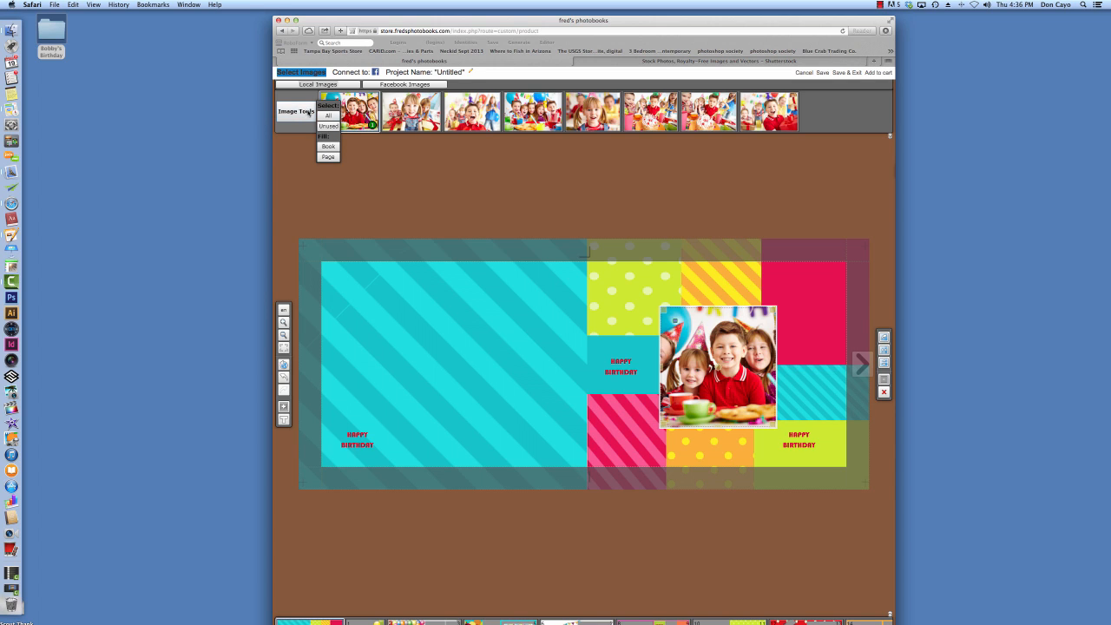
{"action": "left_click", "coordinate": [323, 116]}
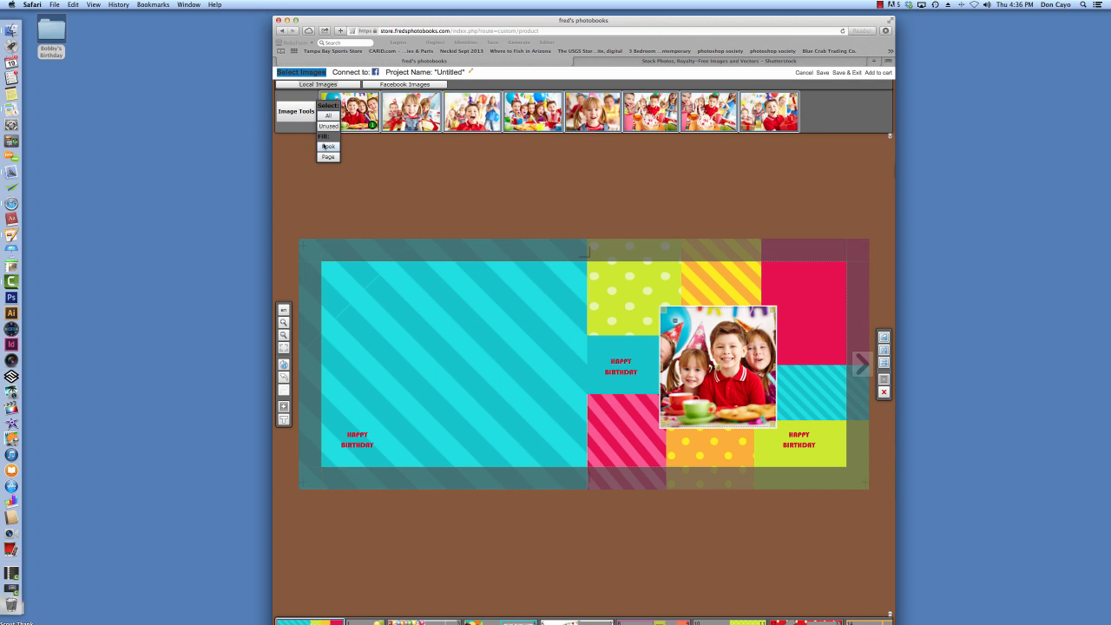
{"action": "left_click", "coordinate": [326, 147]}
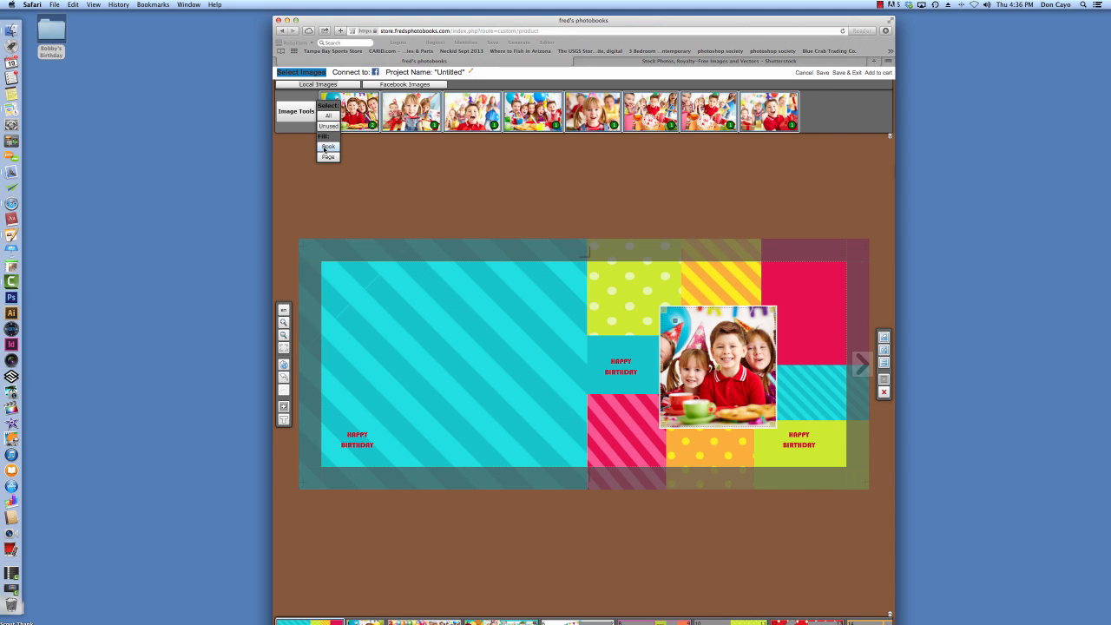
Step: Review the filled title page and first photo spread, and return to the cover
{"action": "left_click", "coordinate": [864, 363]}
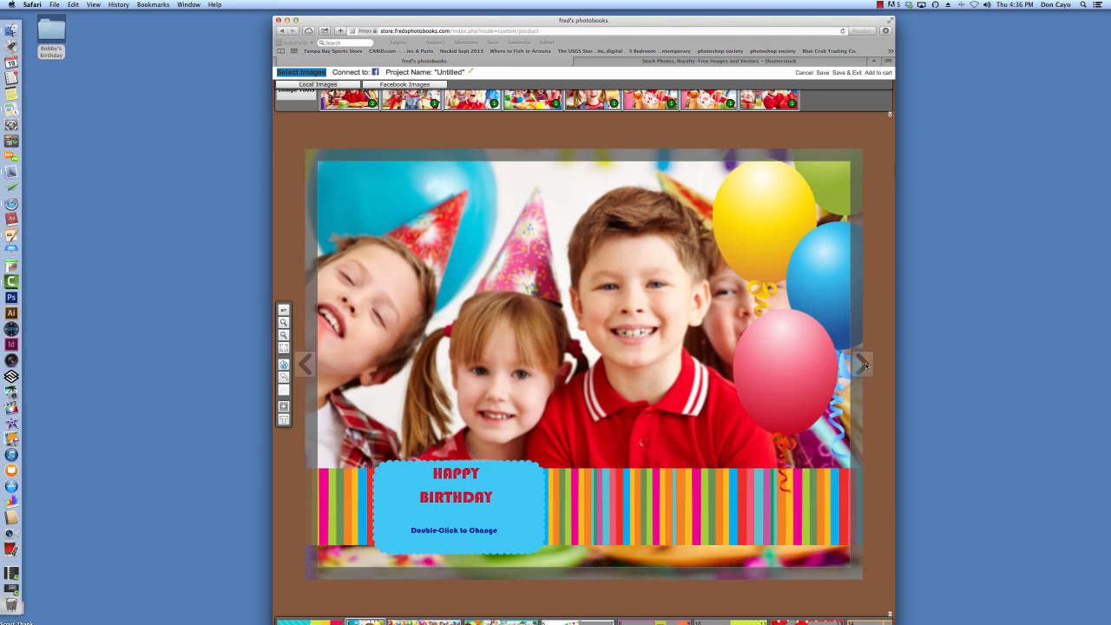
{"action": "left_click", "coordinate": [865, 364]}
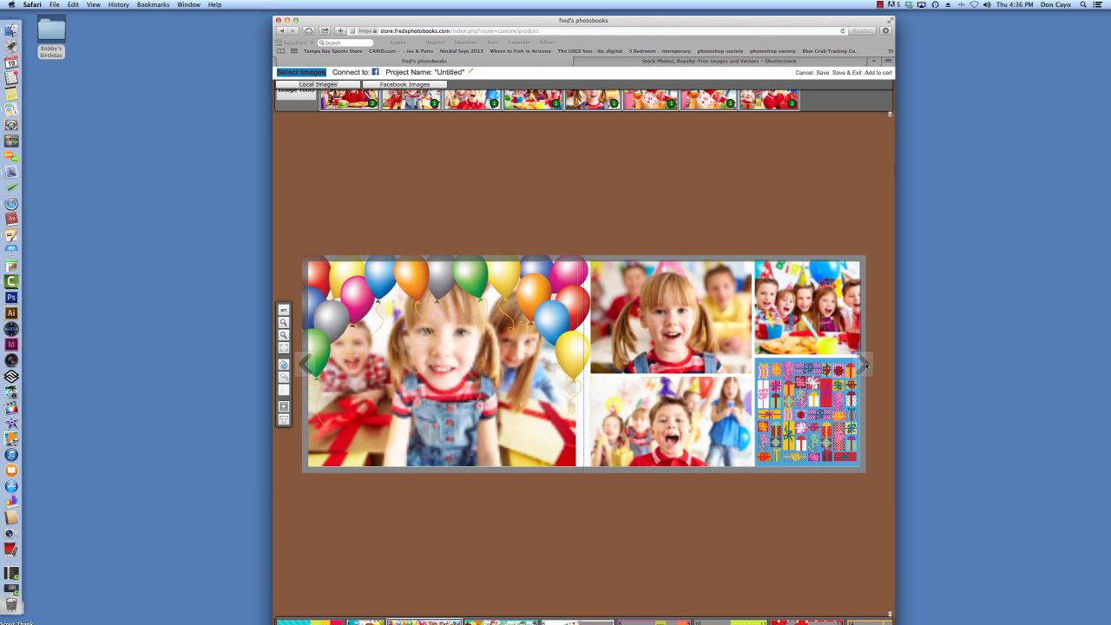
{"action": "mouse_move", "coordinate": [335, 605]}
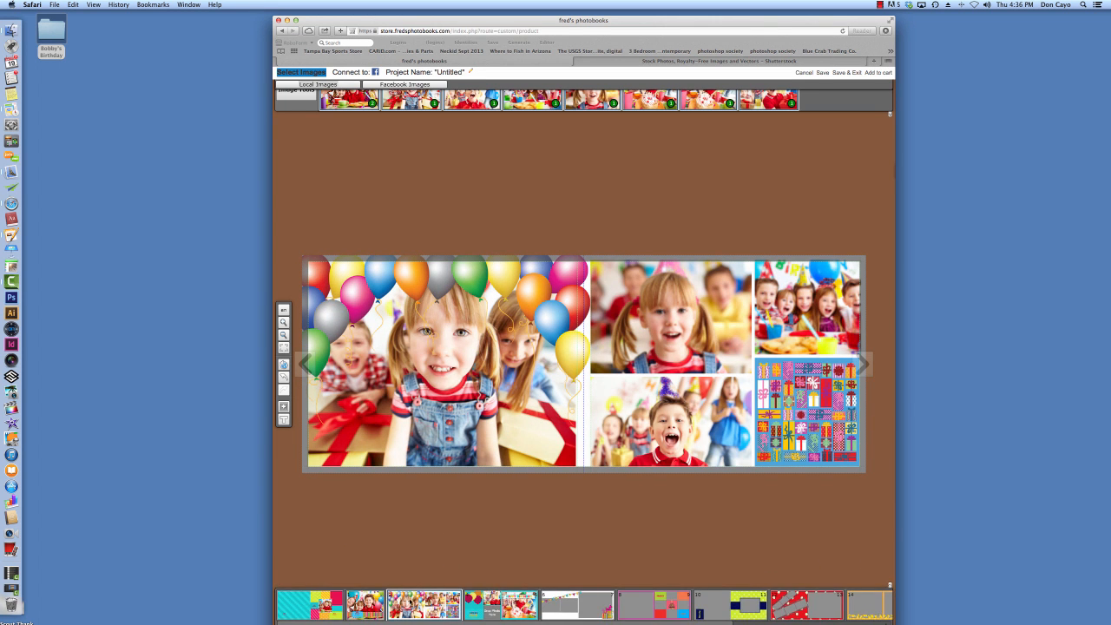
{"action": "left_click", "coordinate": [335, 605]}
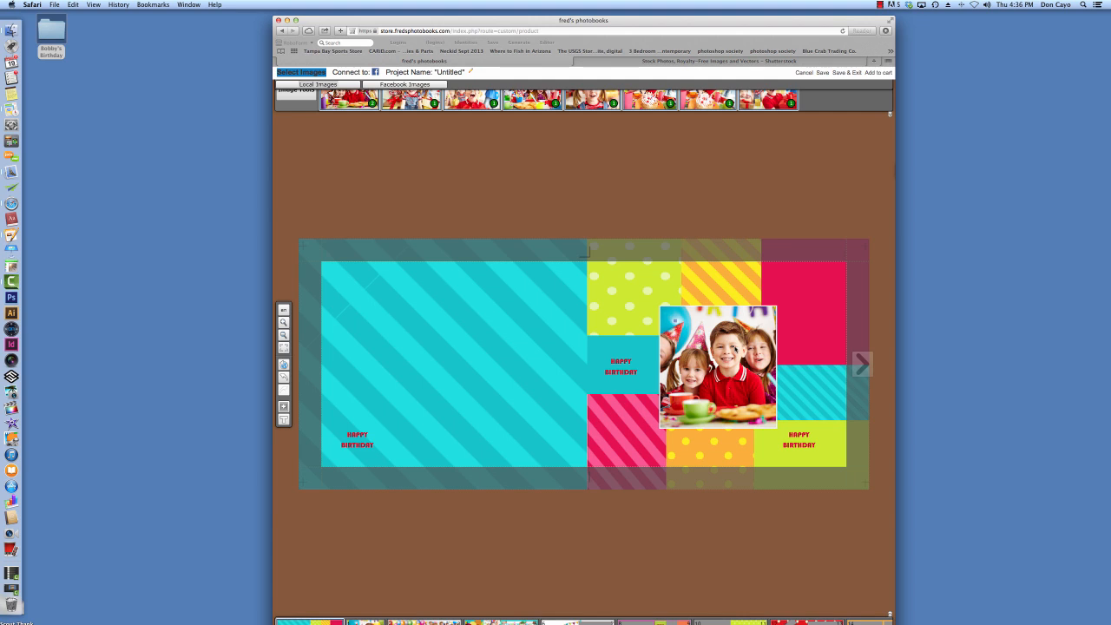
Step: Zoom in the front cover photo and pan it to frame the smiling boy in the red shirt
{"action": "left_click", "coordinate": [664, 427]}
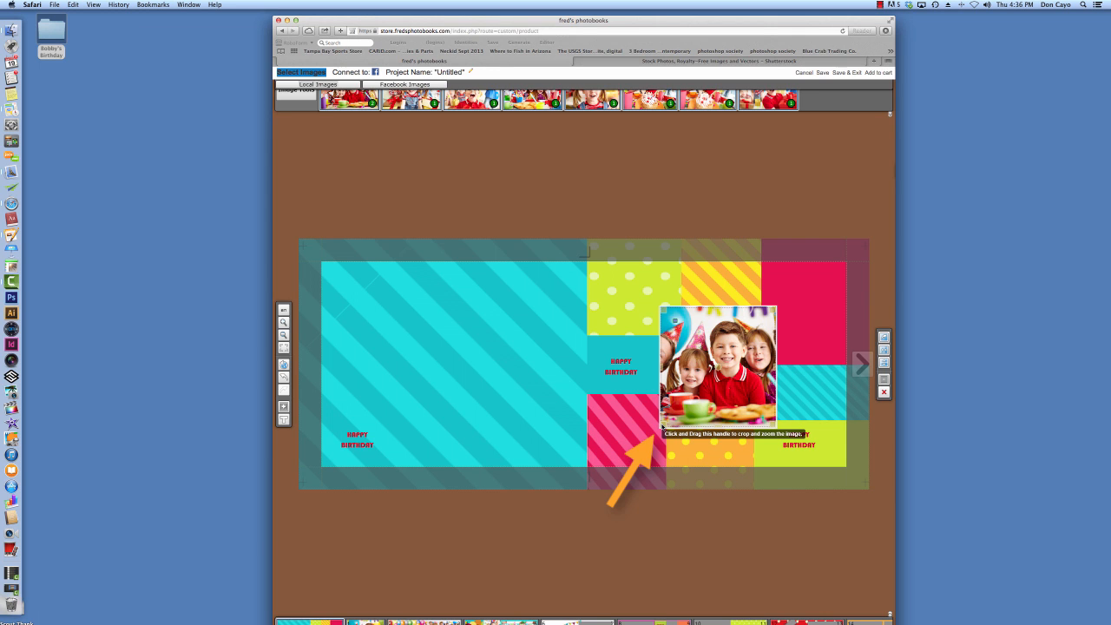
{"action": "left_click_drag", "start_coordinate": [663, 426], "coordinate": [706, 390]}
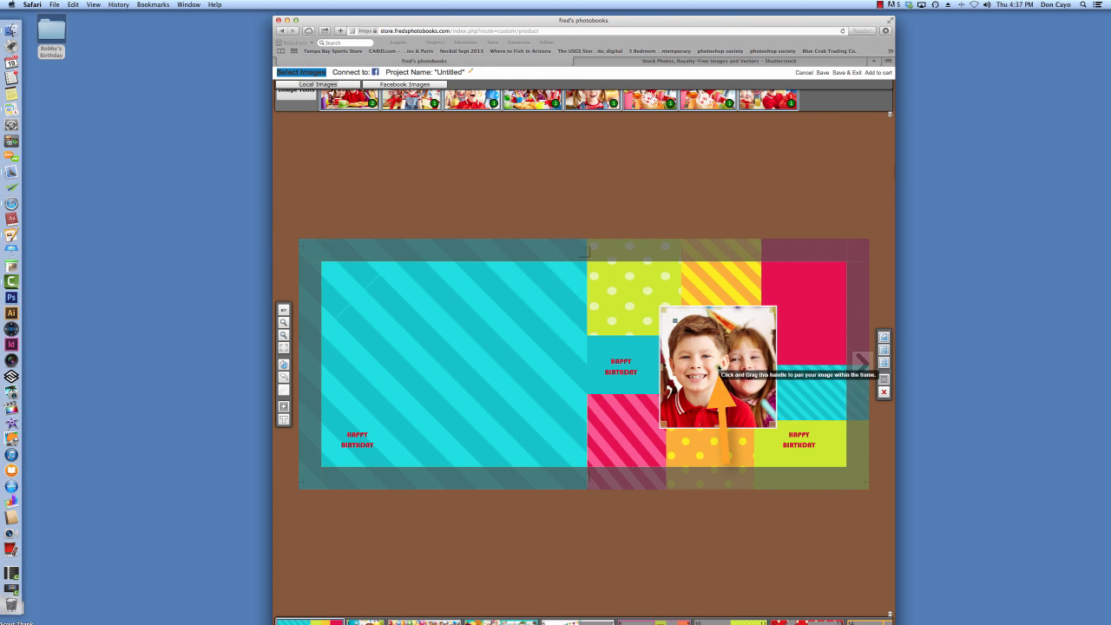
{"action": "mouse_move", "coordinate": [719, 368]}
{"action": "left_mouse_down"}
{"action": "mouse_move", "coordinate": [703, 369]}
{"action": "mouse_move", "coordinate": [733, 369]}
{"action": "left_mouse_up"}
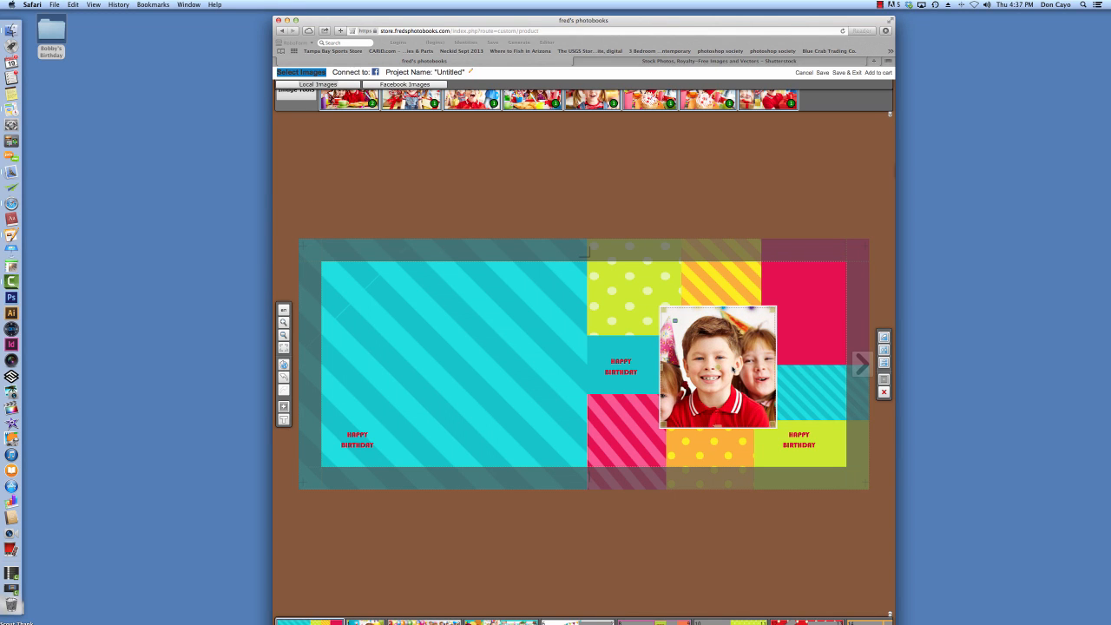
Step: Replace the placeholder text under HAPPY BIRTHDAY on the title page with the child's first name
{"action": "left_click", "coordinate": [864, 363]}
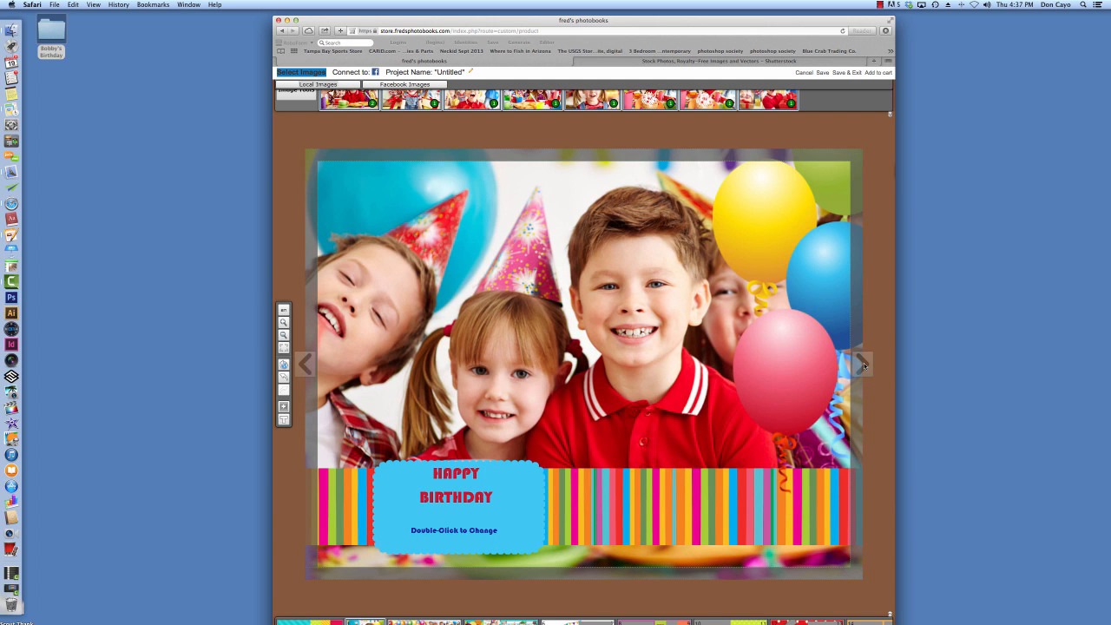
{"action": "left_click", "coordinate": [444, 531]}
{"action": "double_click", "coordinate": [444, 531]}
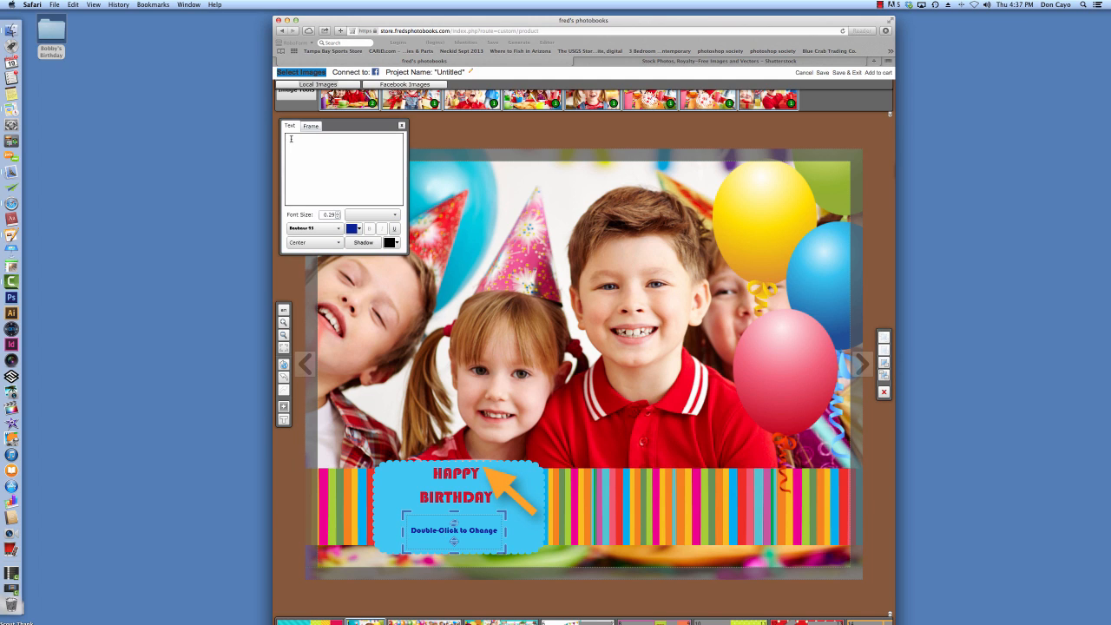
{"action": "type", "text": "Bobby"}
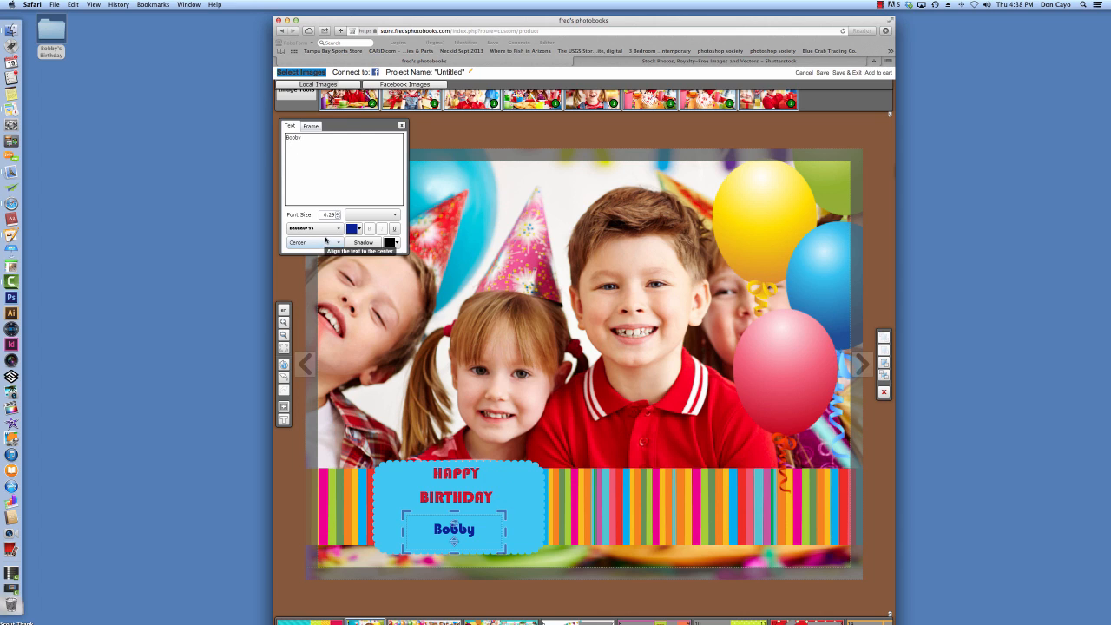
Step: Change the title page name's text color to bright red, about R 243, G 11, B 51
{"action": "left_click", "coordinate": [358, 230]}
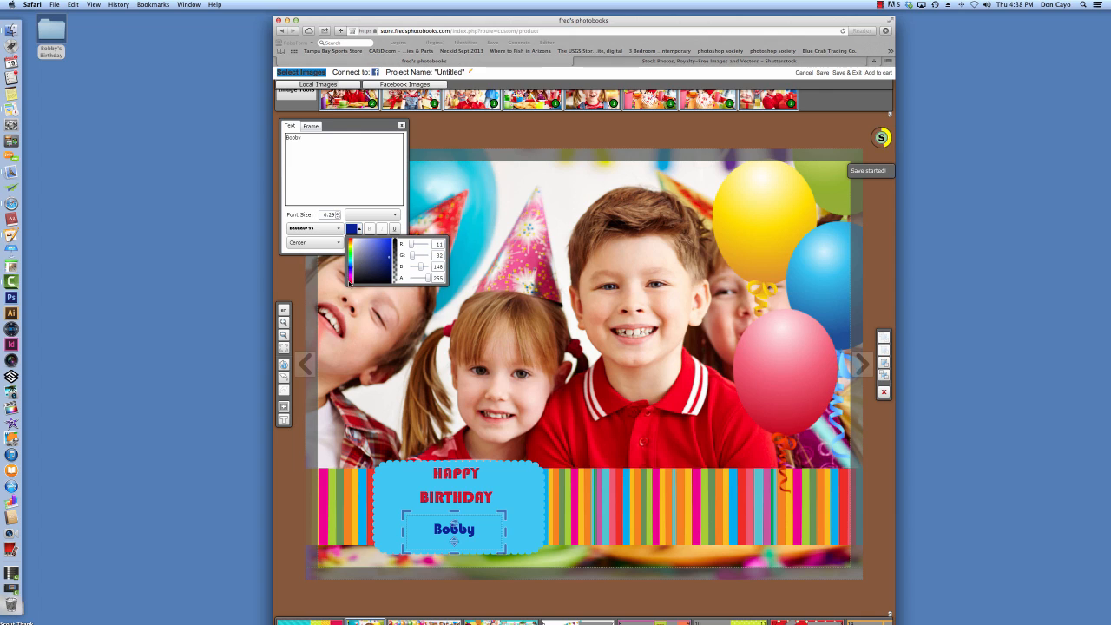
{"action": "left_click", "coordinate": [351, 283]}
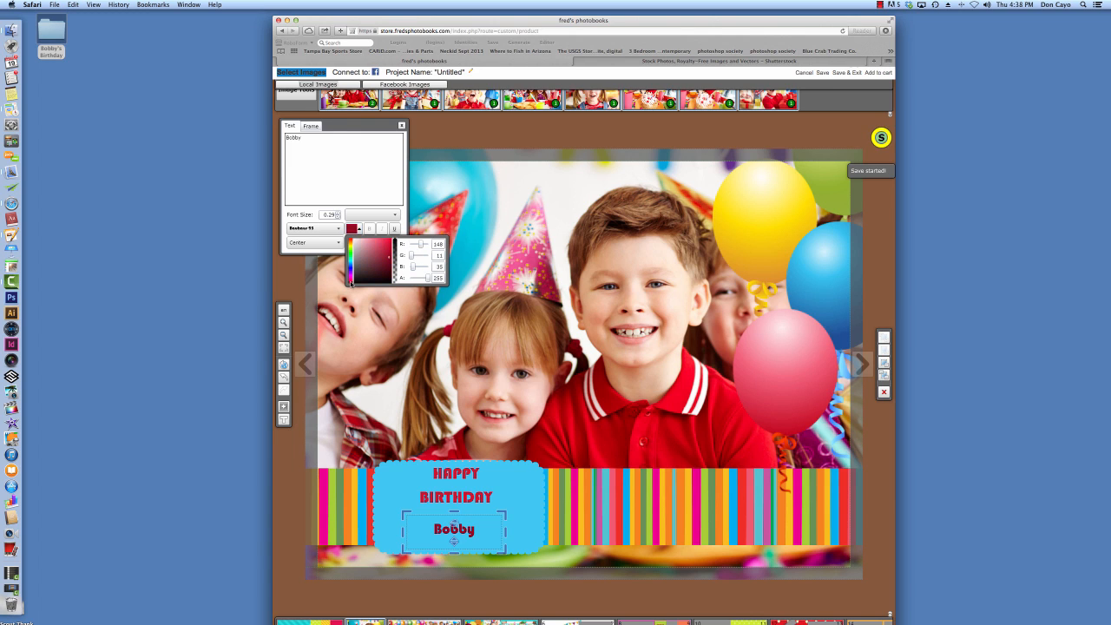
{"action": "left_click", "coordinate": [392, 243]}
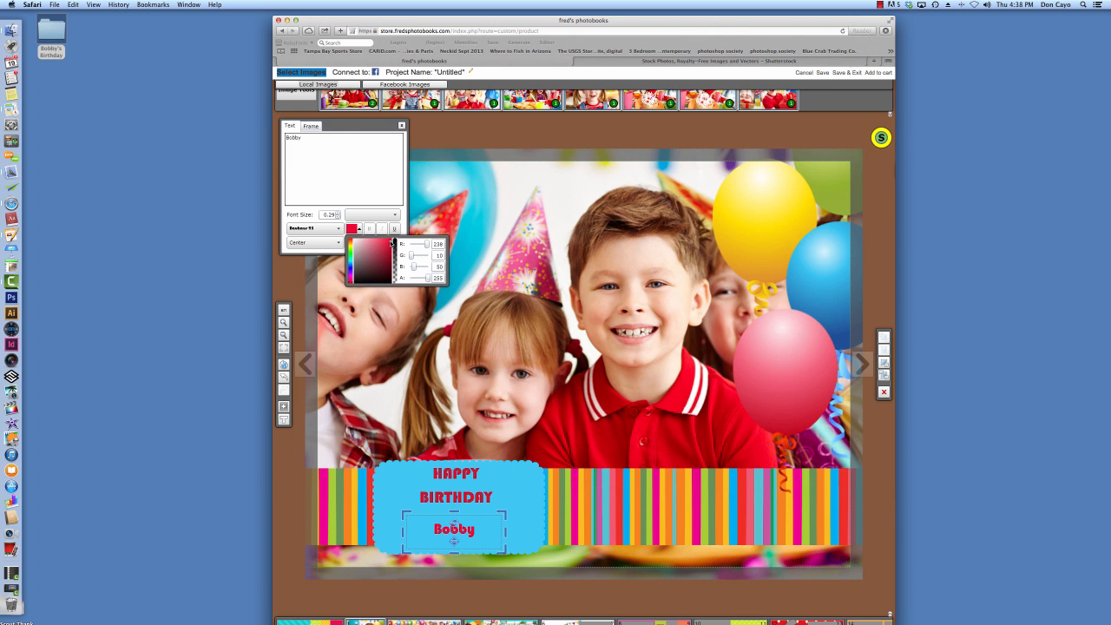
{"action": "left_click", "coordinate": [392, 243]}
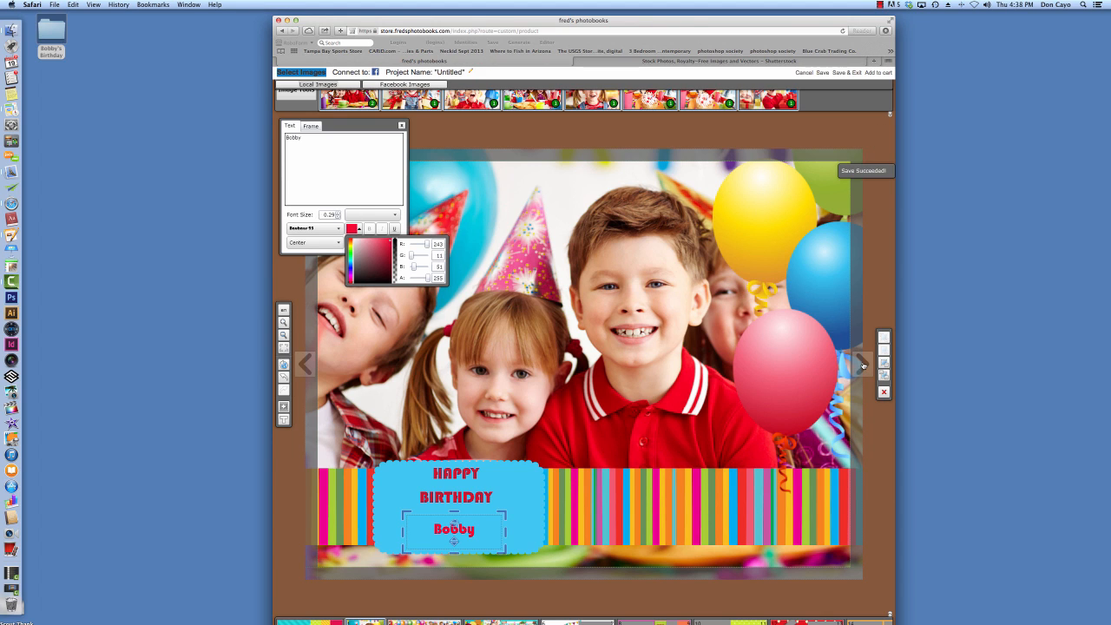
{"action": "left_click", "coordinate": [863, 364]}
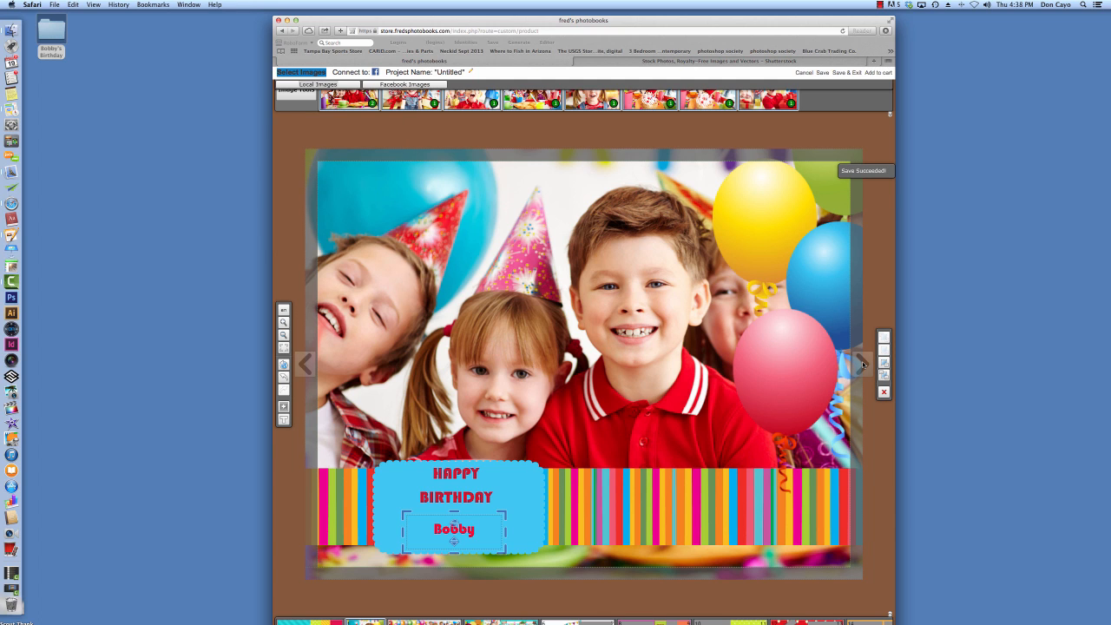
Step: On the first photo spread, swap the pigtailed girl's photo with the group photo beside it
{"action": "left_click", "coordinate": [863, 364]}
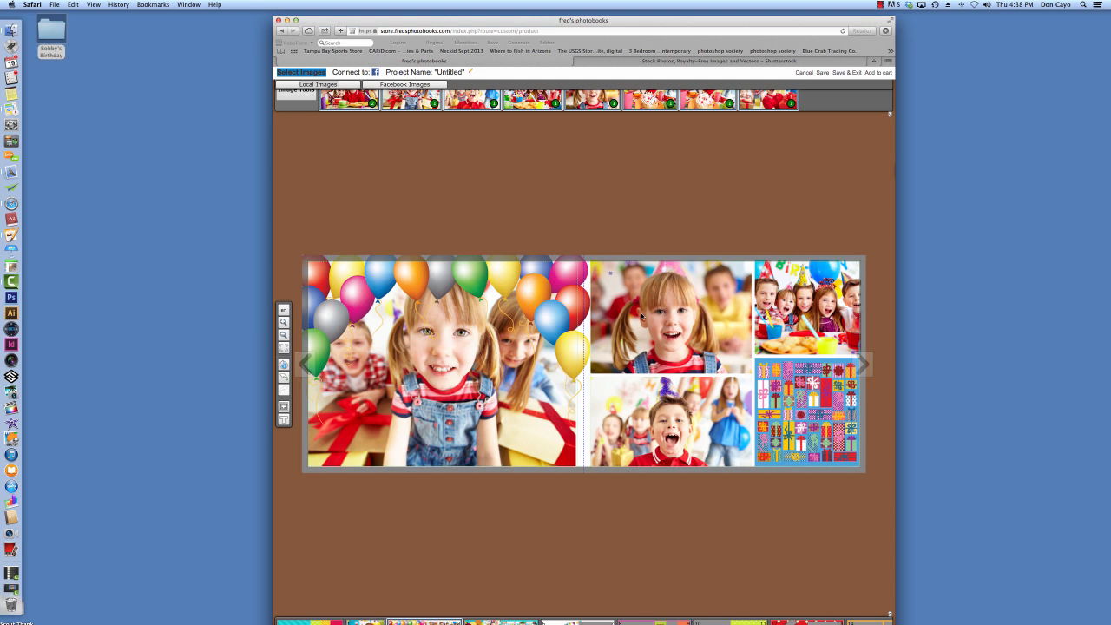
{"action": "mouse_move", "coordinate": [611, 276]}
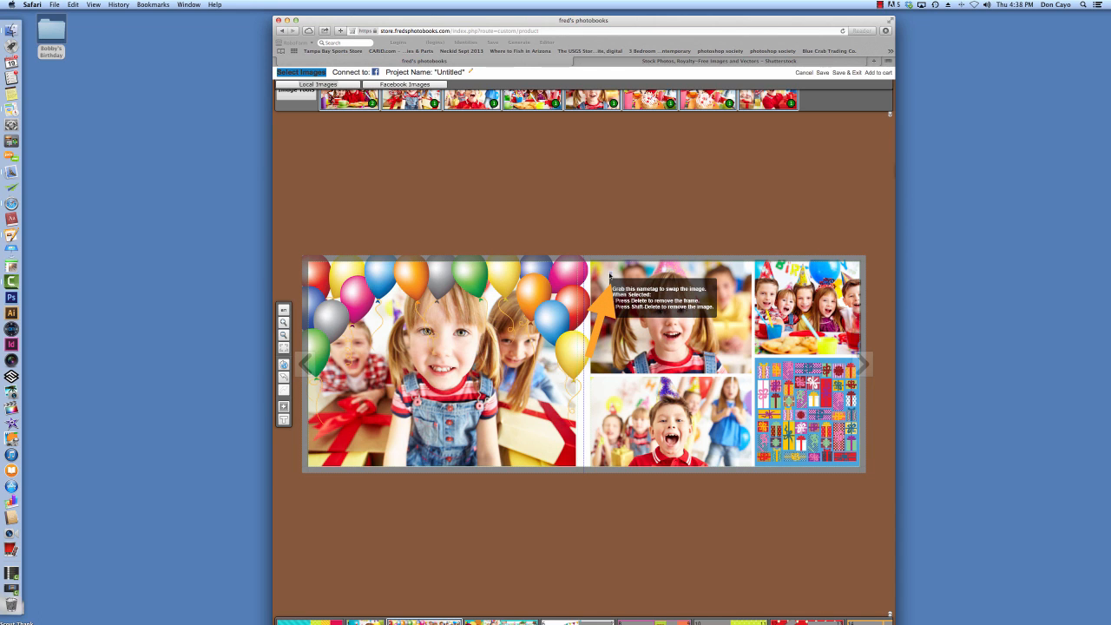
{"action": "left_click_drag", "start_coordinate": [611, 276], "coordinate": [796, 298]}
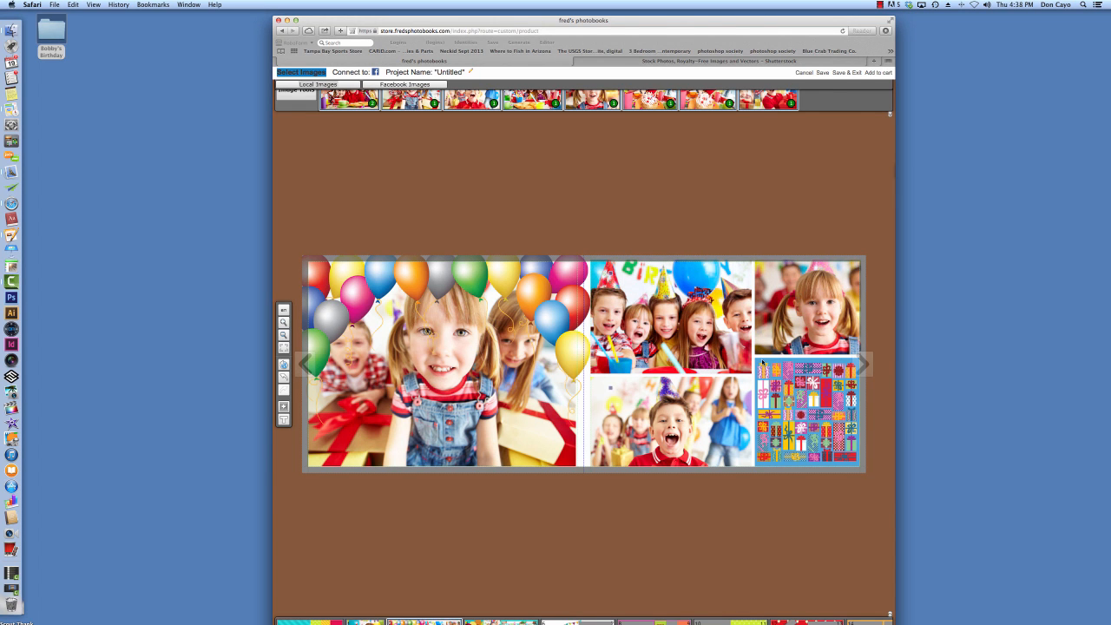
Step: Zoom in the photo of the shouting boy beneath the group photo and pan it to center his face
{"action": "left_click", "coordinate": [596, 466]}
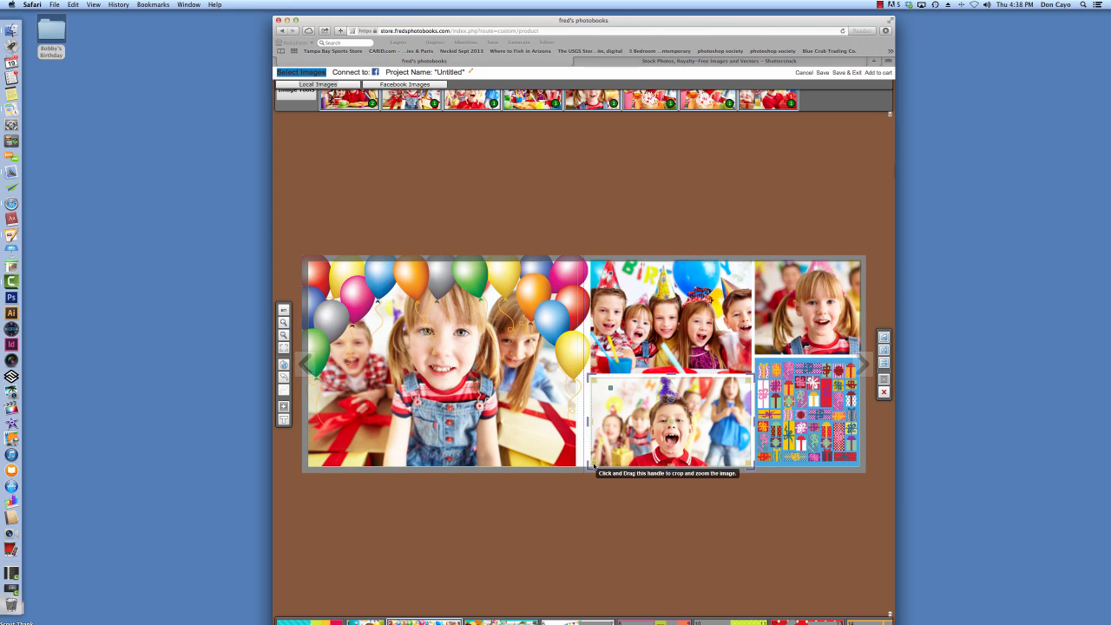
{"action": "scroll", "coordinate": [646, 440], "scroll_direction": "up", "scroll_amount": 3}
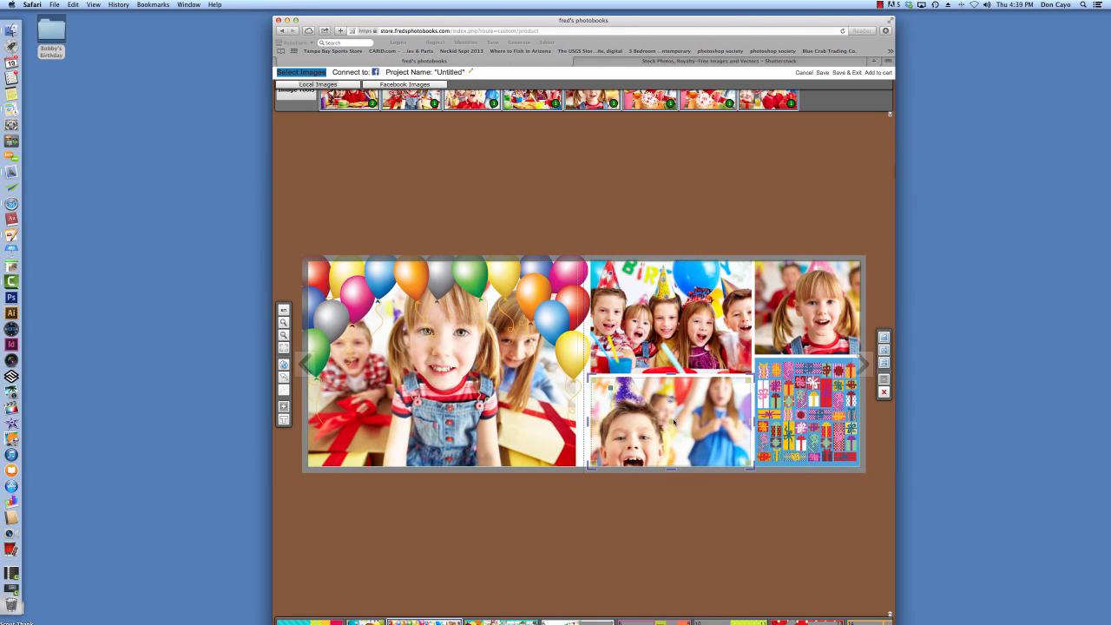
{"action": "left_click_drag", "start_coordinate": [678, 423], "coordinate": [710, 402]}
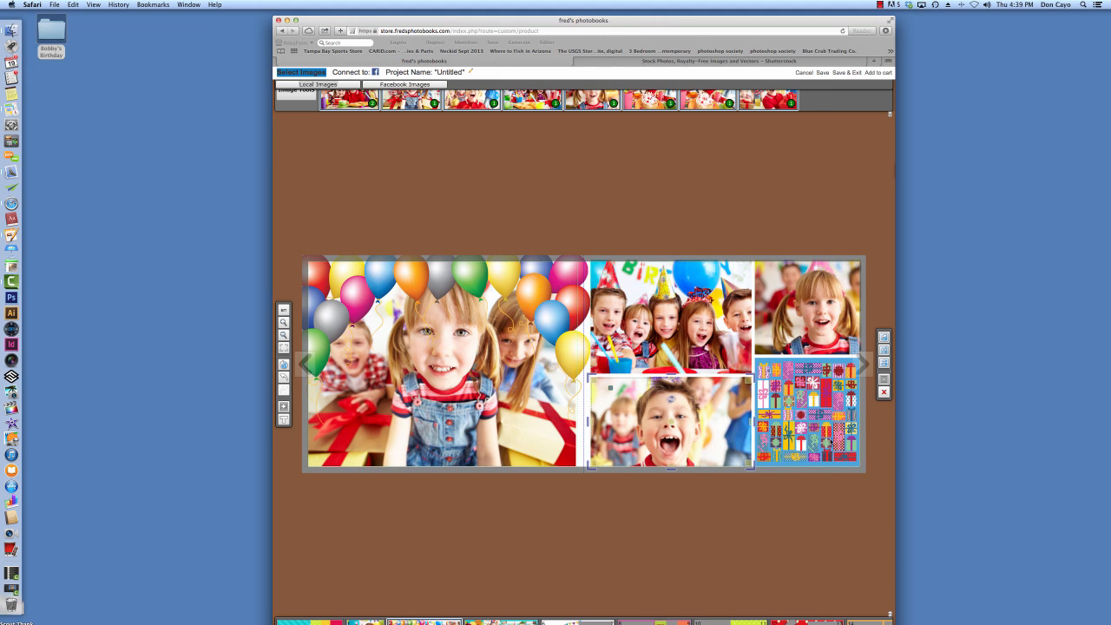
Step: Enlarge the blue background frame behind the gift pattern to cover the whole right-hand page
{"action": "left_click", "coordinate": [772, 362]}
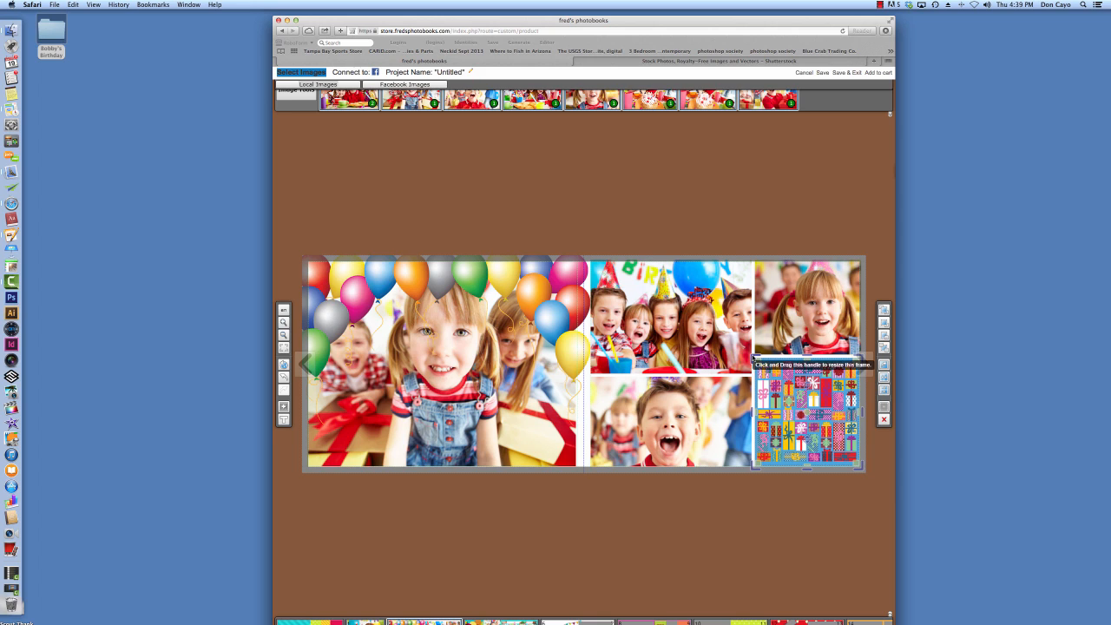
{"action": "left_click_drag", "start_coordinate": [753, 356], "coordinate": [582, 246]}
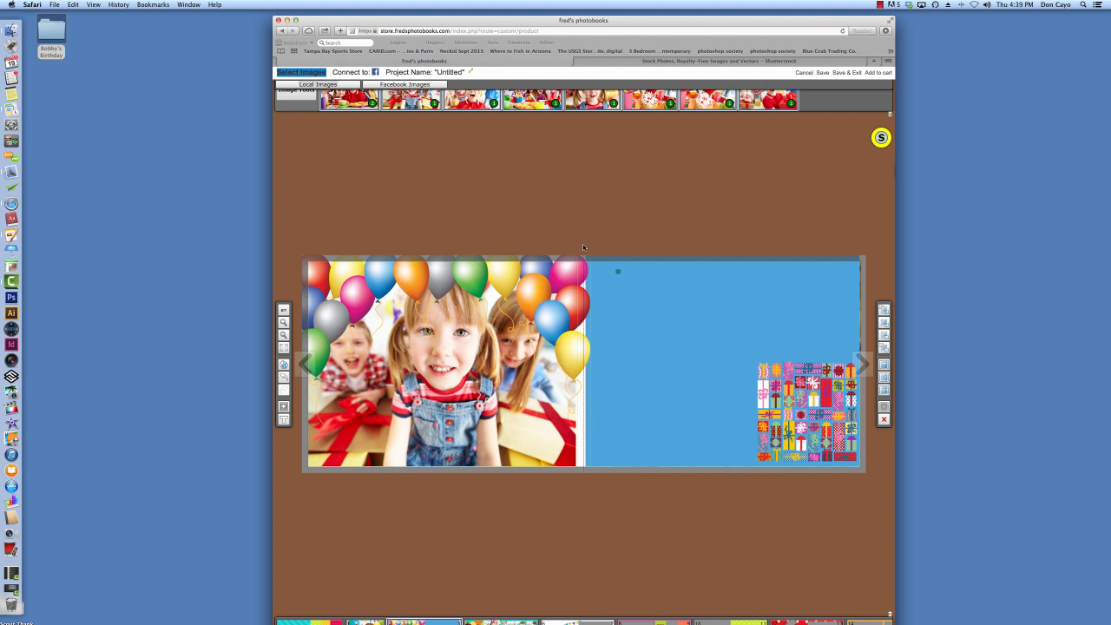
{"action": "mouse_move", "coordinate": [582, 244]}
{"action": "left_mouse_down"}
{"action": "mouse_move", "coordinate": [814, 303]}
{"action": "mouse_move", "coordinate": [578, 274]}
{"action": "mouse_move", "coordinate": [583, 256]}
{"action": "left_mouse_up"}
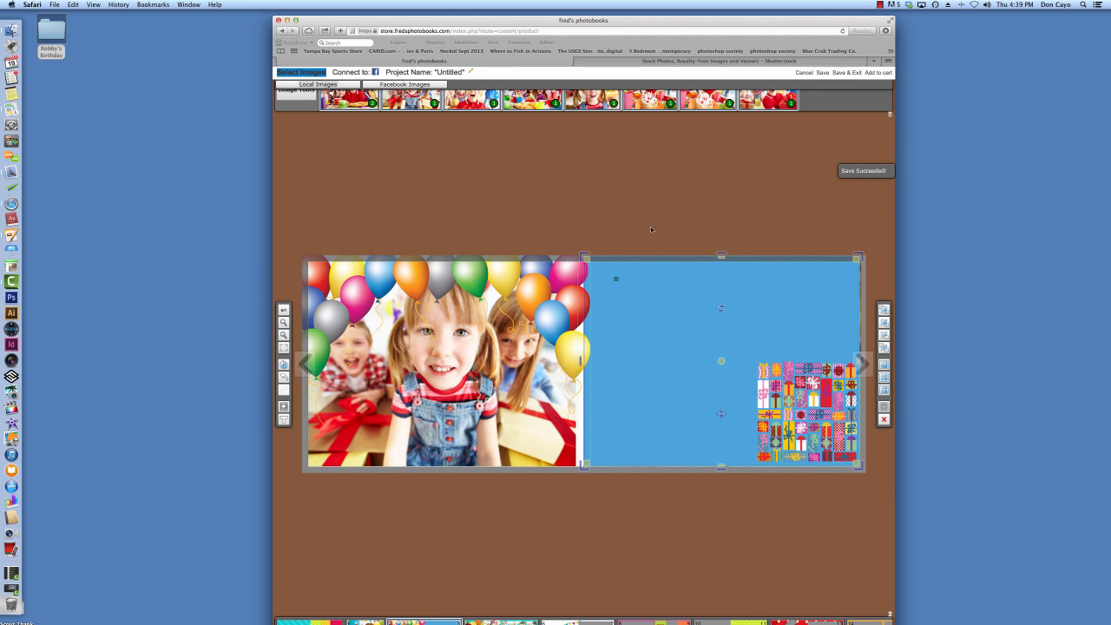
Step: Move the enlarged blue frame under the three photos on the right-hand page
{"action": "left_click", "coordinate": [883, 334]}
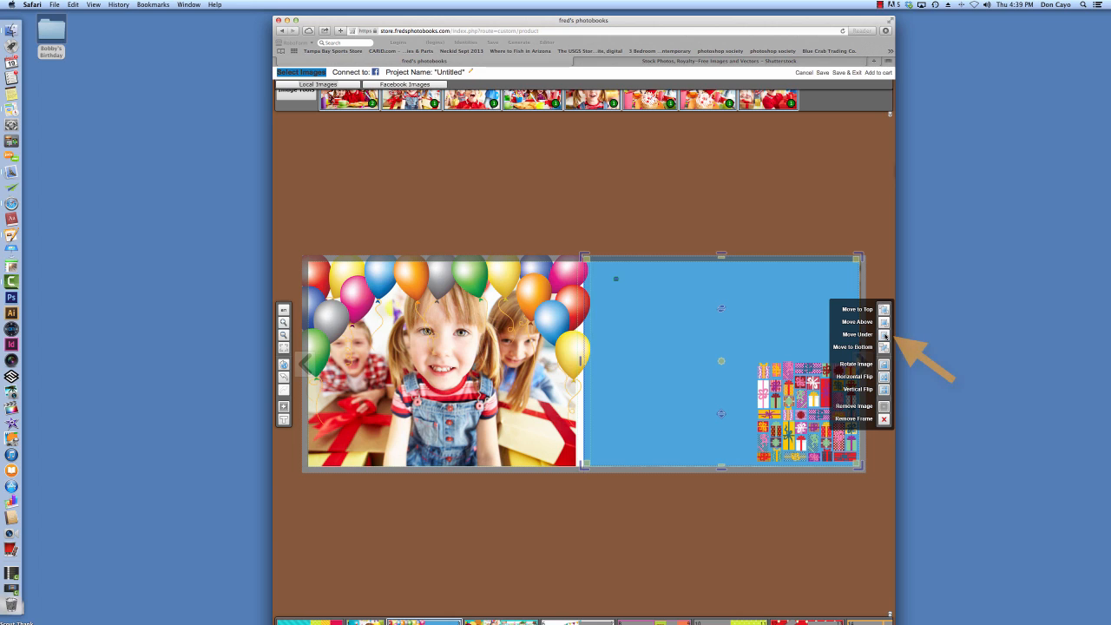
{"action": "left_click", "coordinate": [884, 335]}
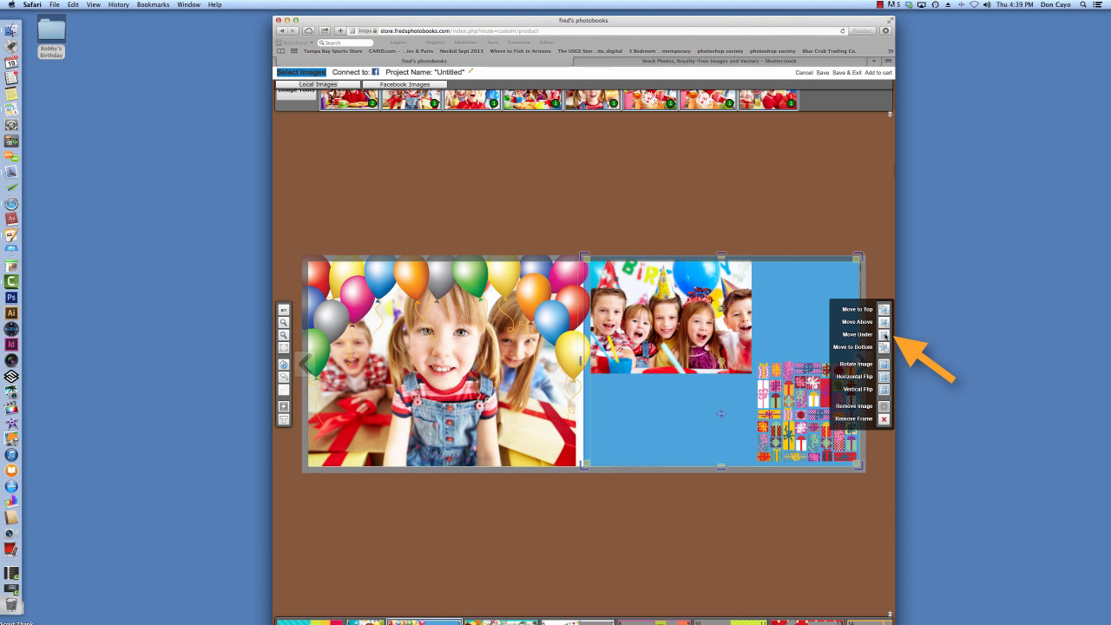
{"action": "left_click", "coordinate": [884, 335]}
{"action": "left_click", "coordinate": [885, 336]}
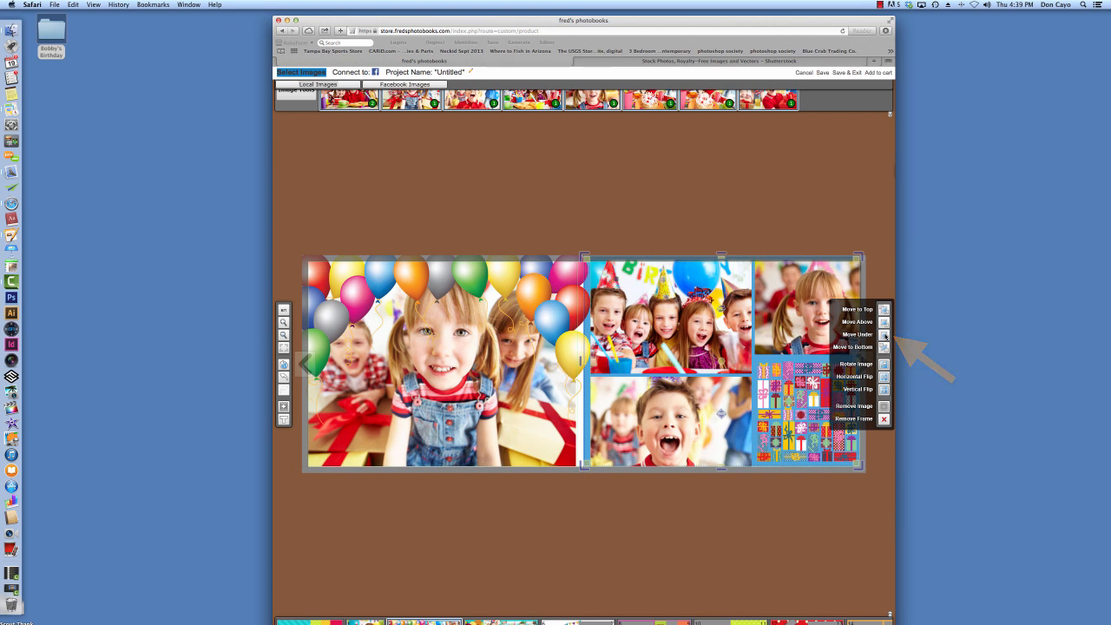
Step: On the Birthday Bash spread, place the birthday cake photo in the empty frame and pan it slightly
{"action": "left_click", "coordinate": [865, 367]}
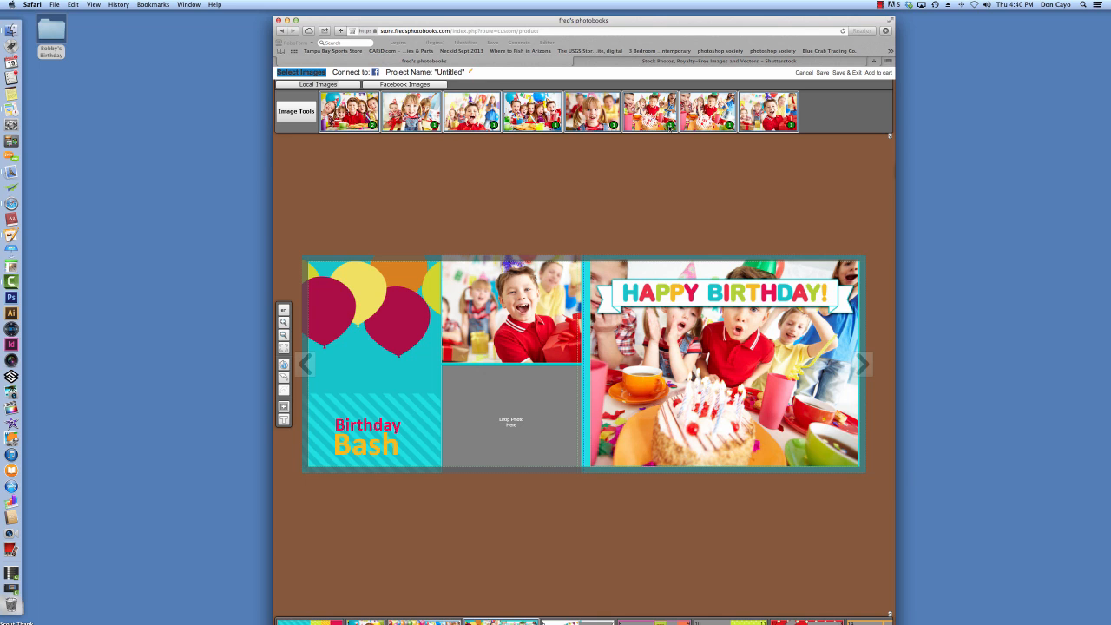
{"action": "left_click_drag", "start_coordinate": [670, 125], "coordinate": [483, 443]}
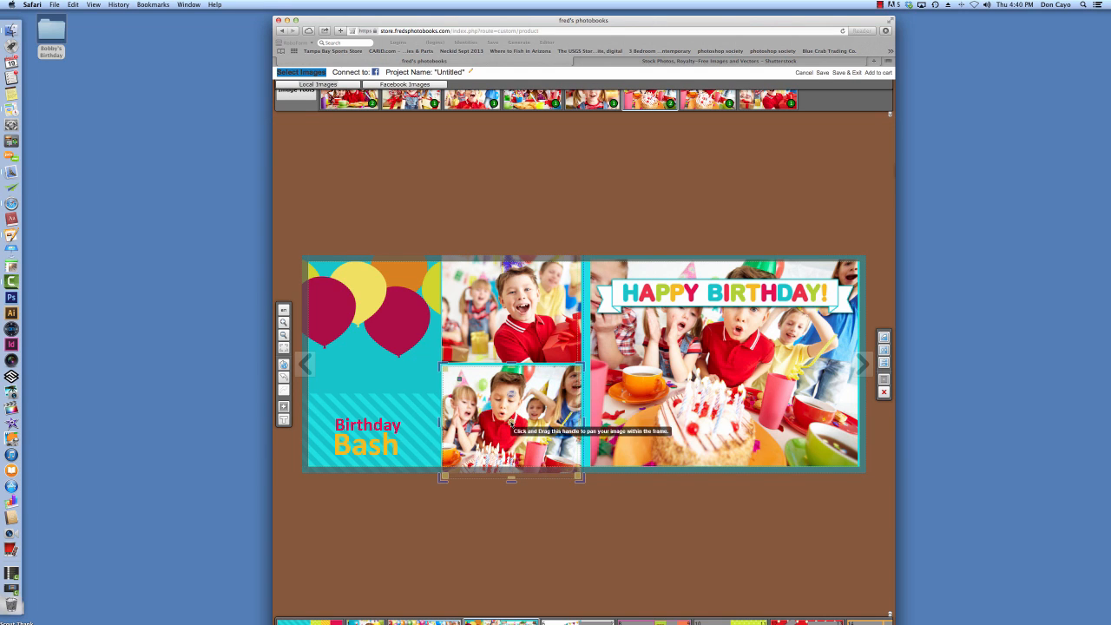
{"action": "left_click_drag", "start_coordinate": [512, 423], "coordinate": [522, 424]}
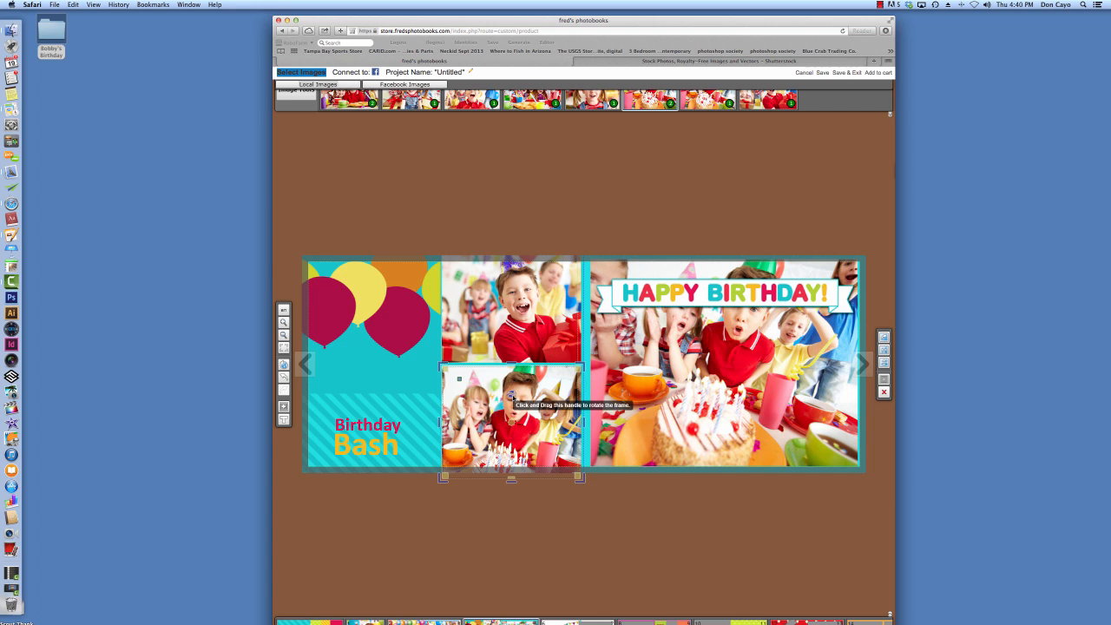
Step: Tilt the two stacked photos on the Birthday Bash page counterclockwise, the lower one more steeply
{"action": "left_click_drag", "start_coordinate": [513, 398], "coordinate": [502, 396]}
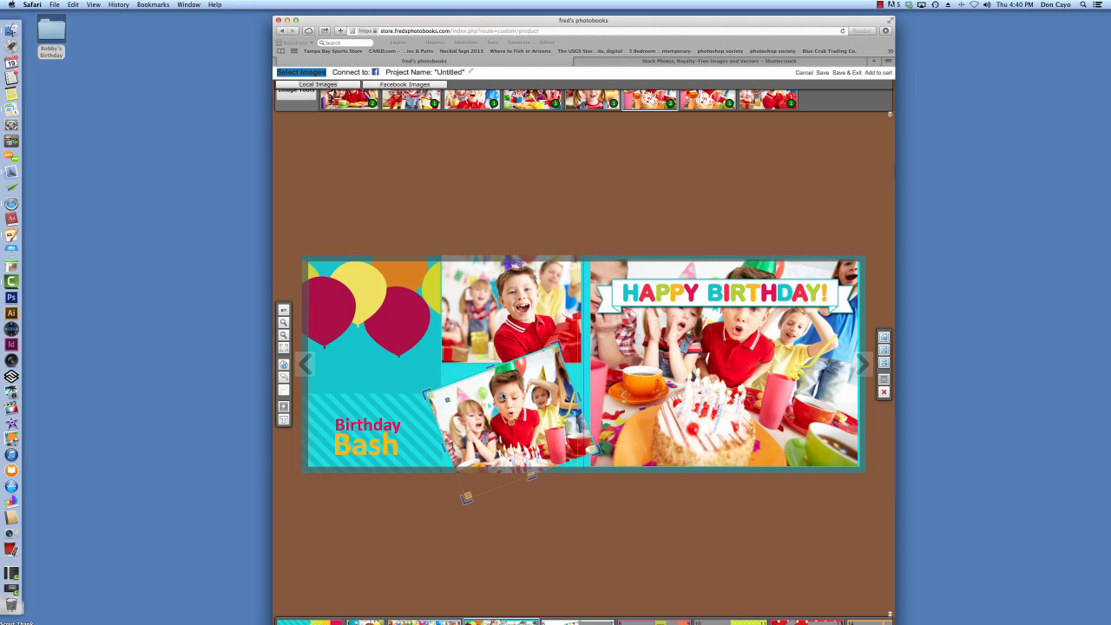
{"action": "left_click", "coordinate": [518, 305]}
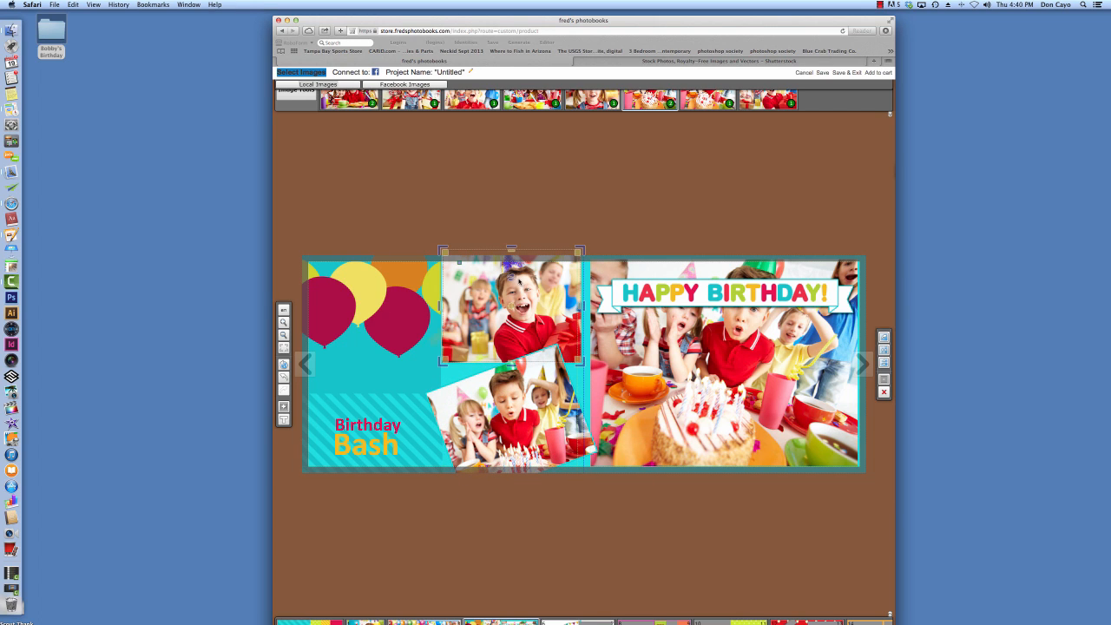
{"action": "left_click_drag", "start_coordinate": [511, 277], "coordinate": [505, 358]}
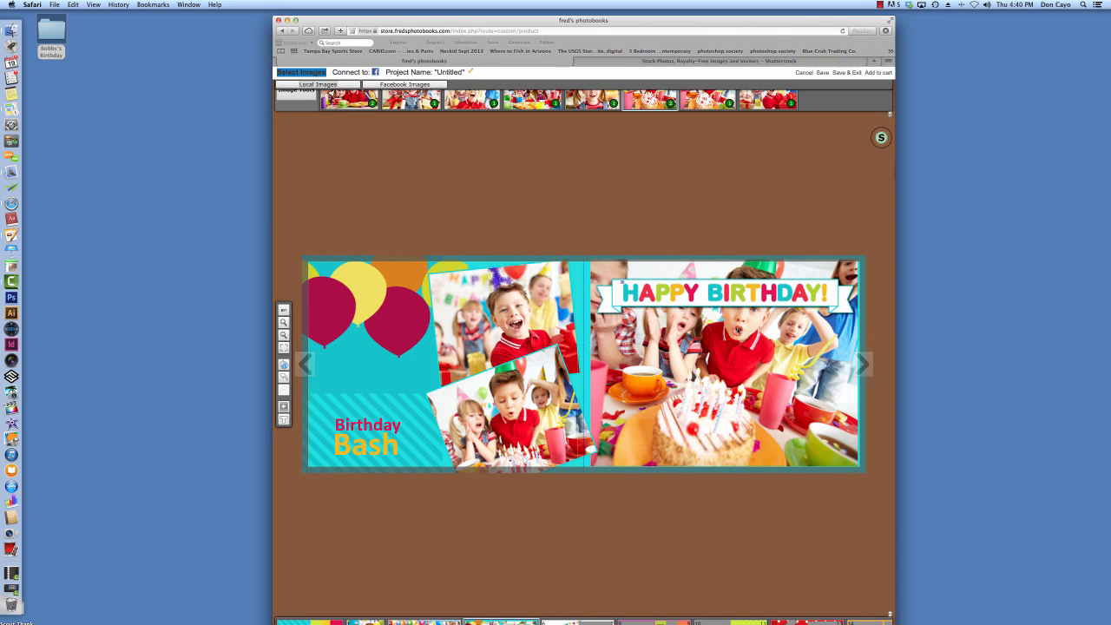
Step: Move the large cake photo's frame below the HAPPY BIRTHDAY! banner and shrink its sides and lower edge to fit inside the page
{"action": "left_click_drag", "start_coordinate": [738, 329], "coordinate": [736, 377]}
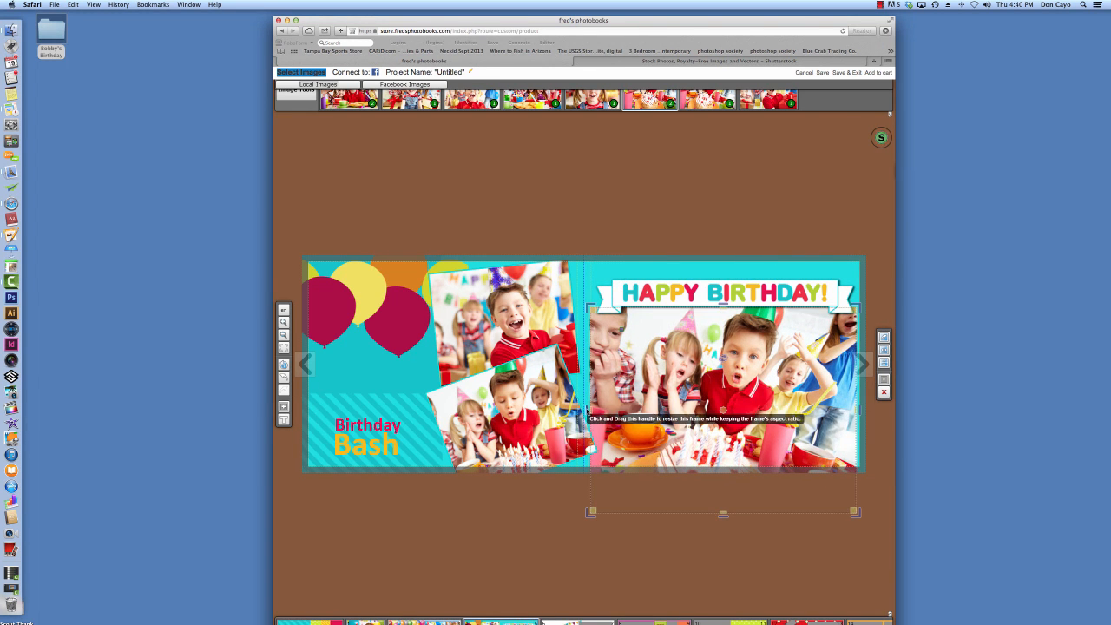
{"action": "left_click_drag", "start_coordinate": [589, 411], "coordinate": [595, 410]}
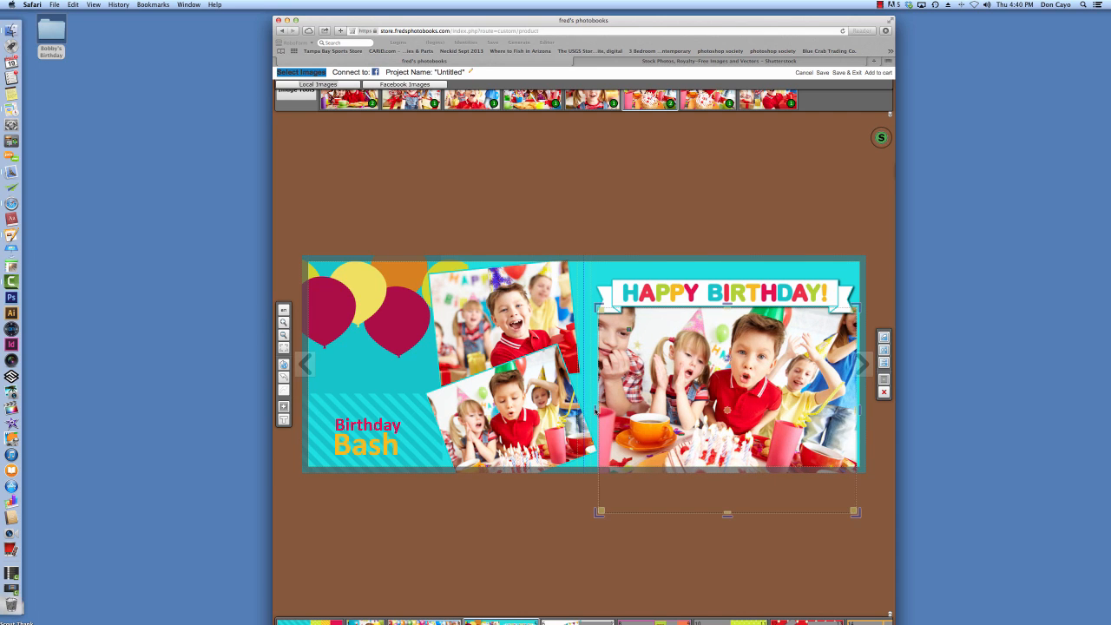
{"action": "left_click_drag", "start_coordinate": [862, 413], "coordinate": [855, 410]}
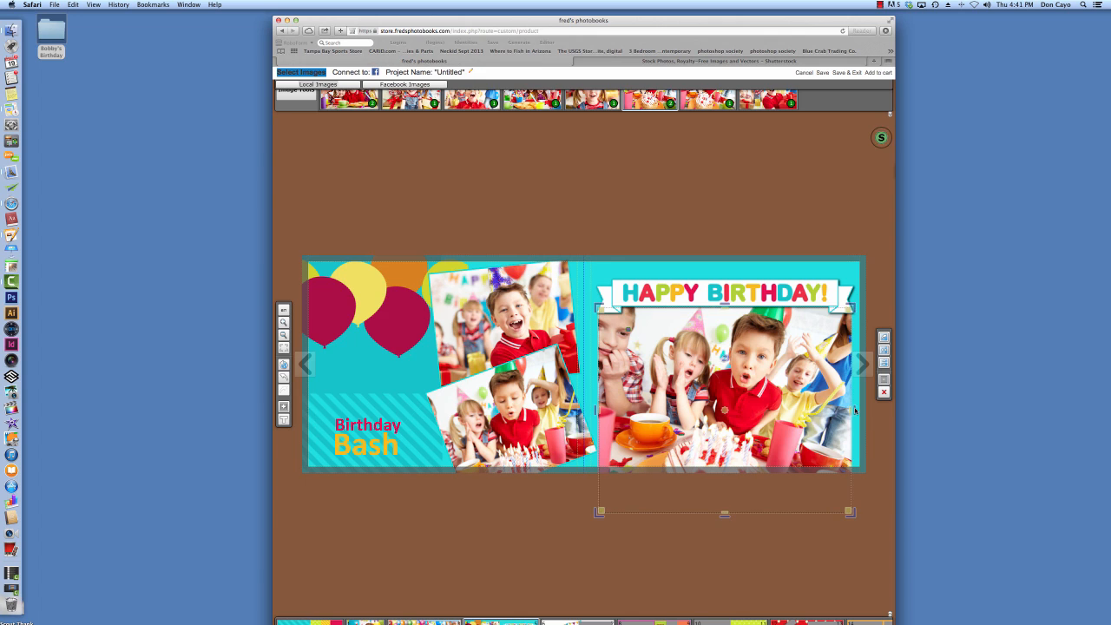
{"action": "left_click_drag", "start_coordinate": [725, 513], "coordinate": [728, 465]}
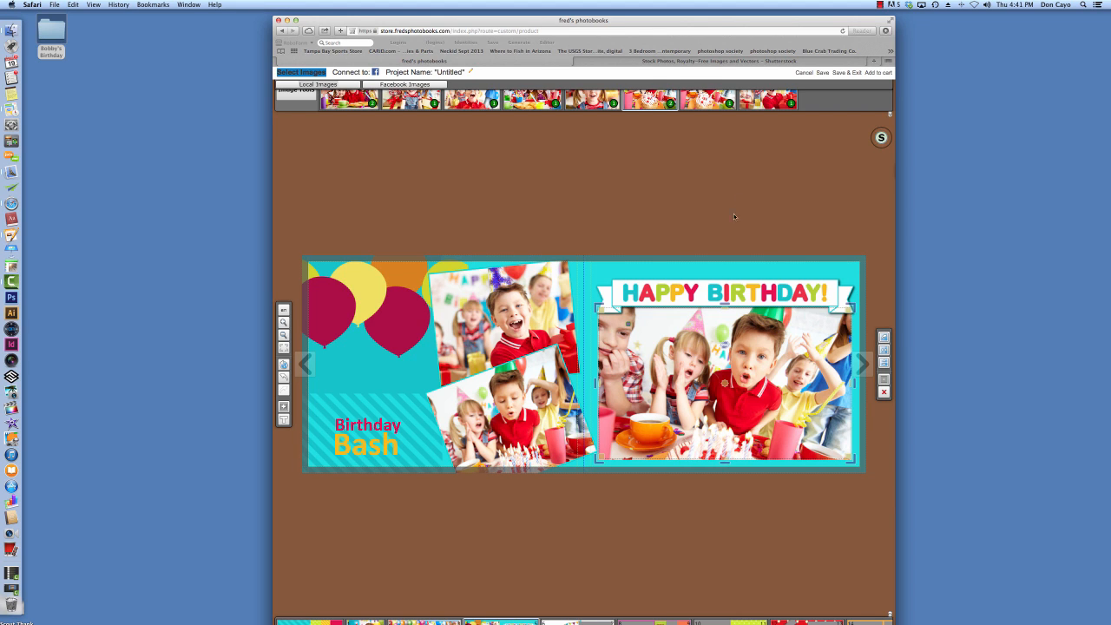
Step: Save and exit the project, naming it with the child's first name followed by "b day"
{"action": "left_click", "coordinate": [839, 73]}
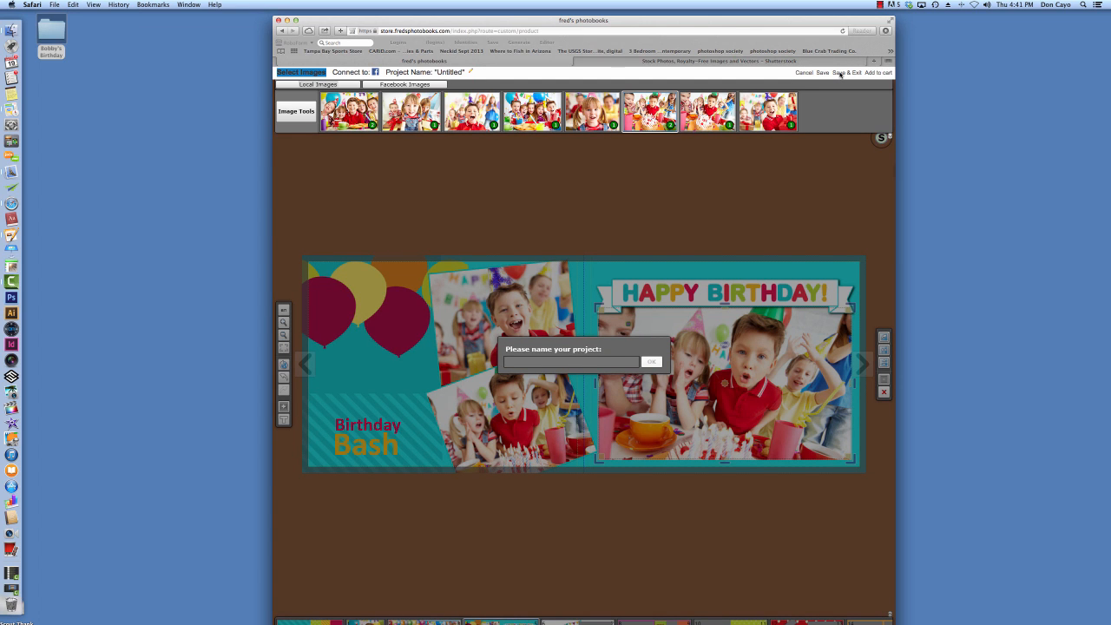
{"action": "type", "text": "Bobb"}
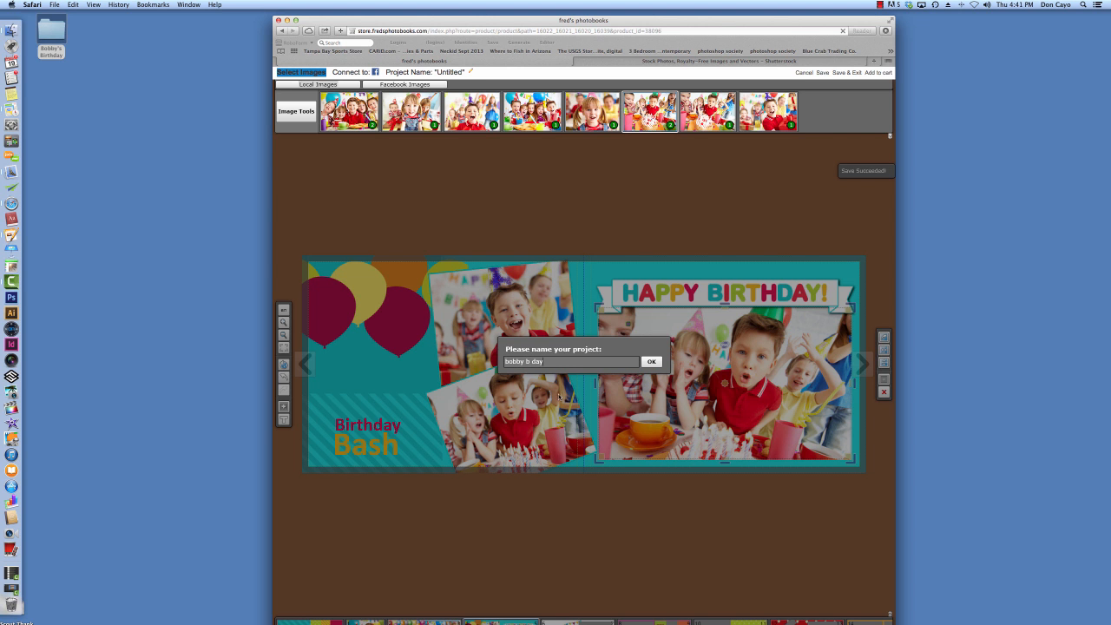
{"action": "left_click", "coordinate": [651, 362]}
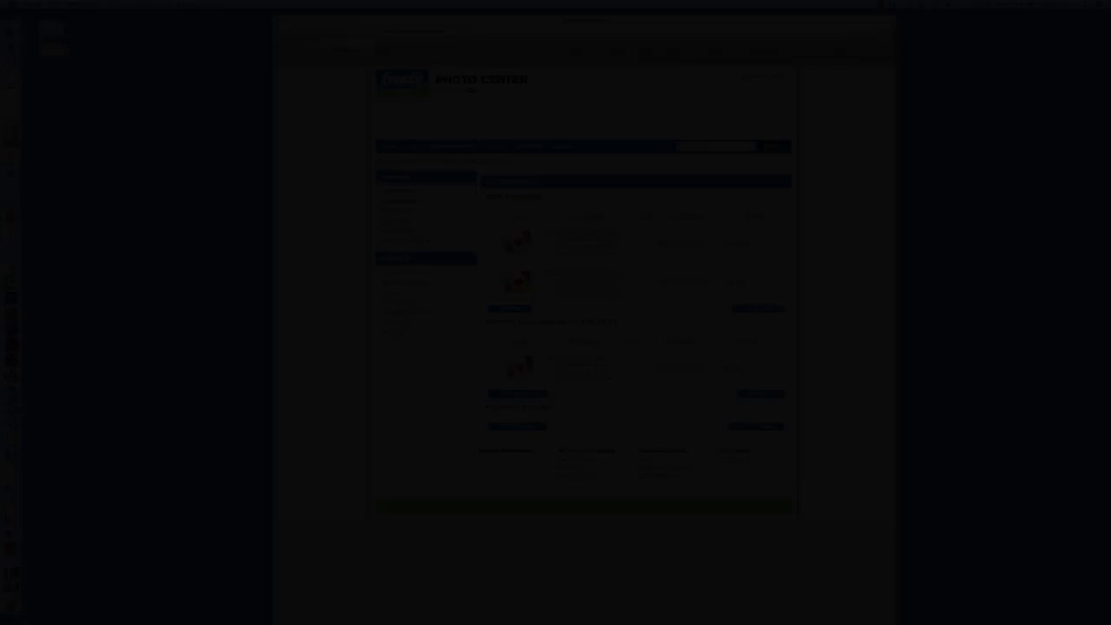